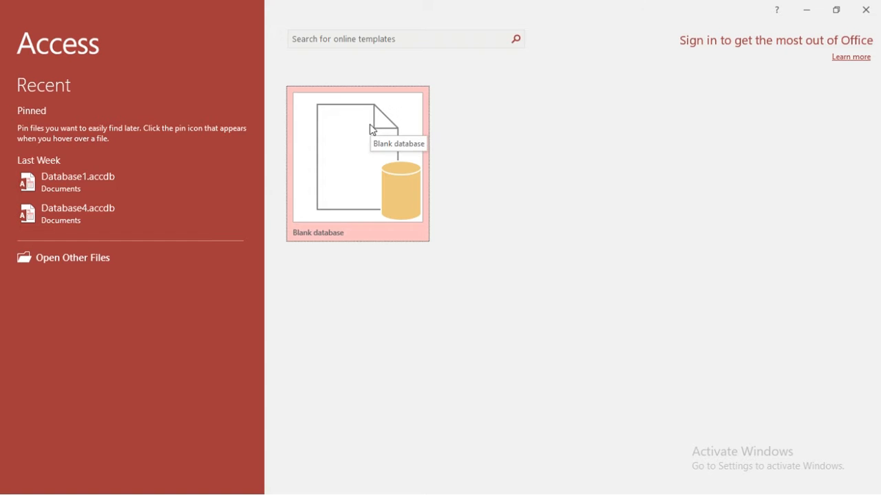
# Step: Create a blank database named Mydatabase.accdb in the Documents folder
pyautogui.click(349, 170)
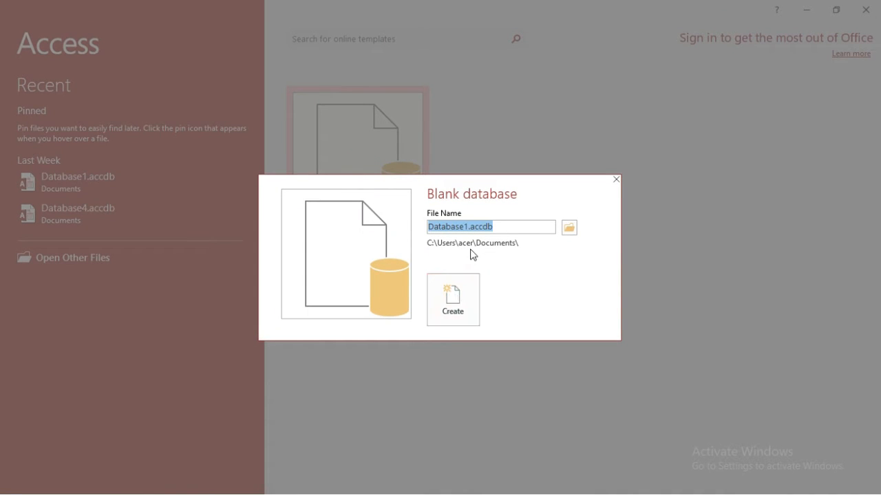
pyautogui.click(467, 226)
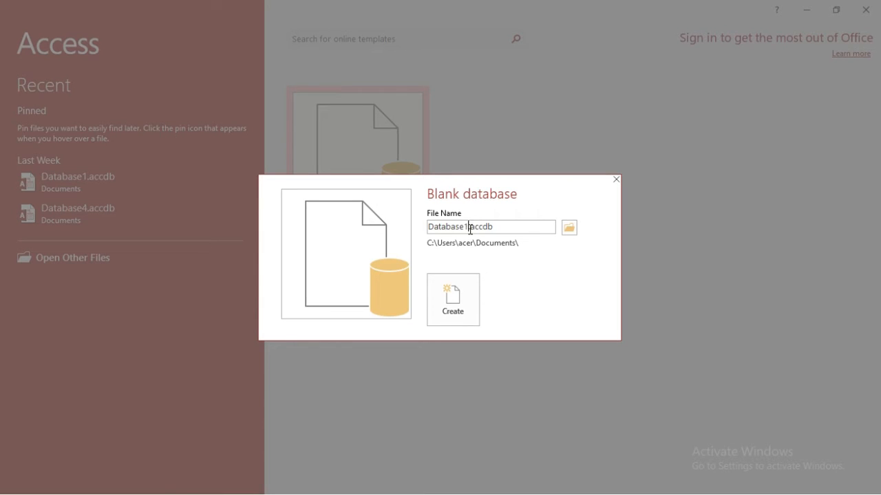
pyautogui.press('BackSpace')
pyautogui.press('BackSpace')
pyautogui.press('BackSpace')
pyautogui.press('BackSpace')
pyautogui.press('BackSpace')
pyautogui.press('BackSpace')
pyautogui.press('BackSpace')
pyautogui.press('BackSpace')
pyautogui.press('BackSpace')
pyautogui.write('Mydatabase')
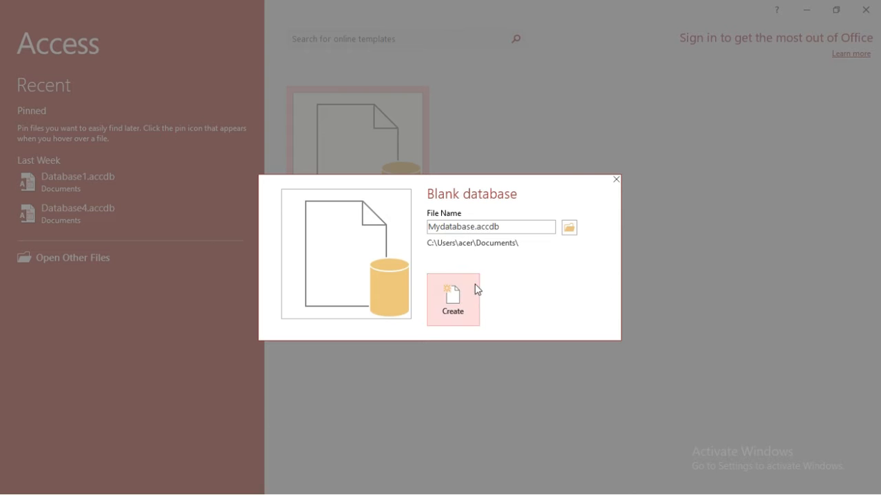
pyautogui.click(457, 306)
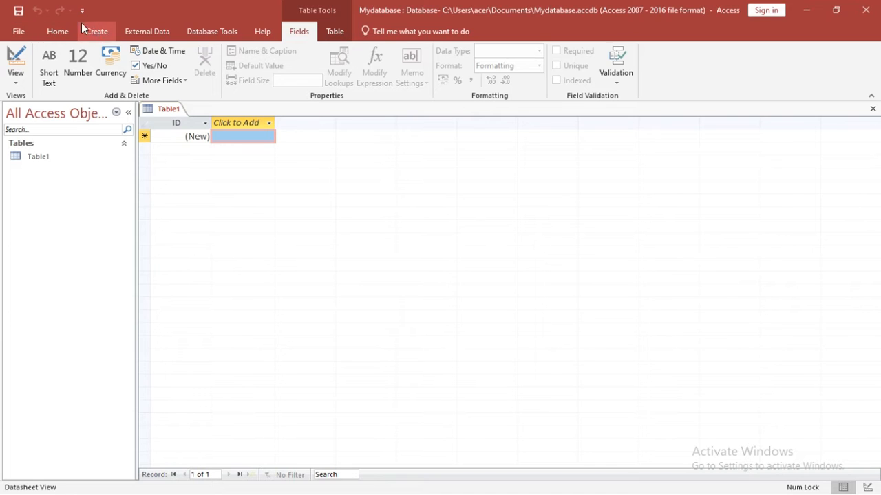
# Step: Select Table1 and switch it to Design View from the View list
pyautogui.click(40, 164)
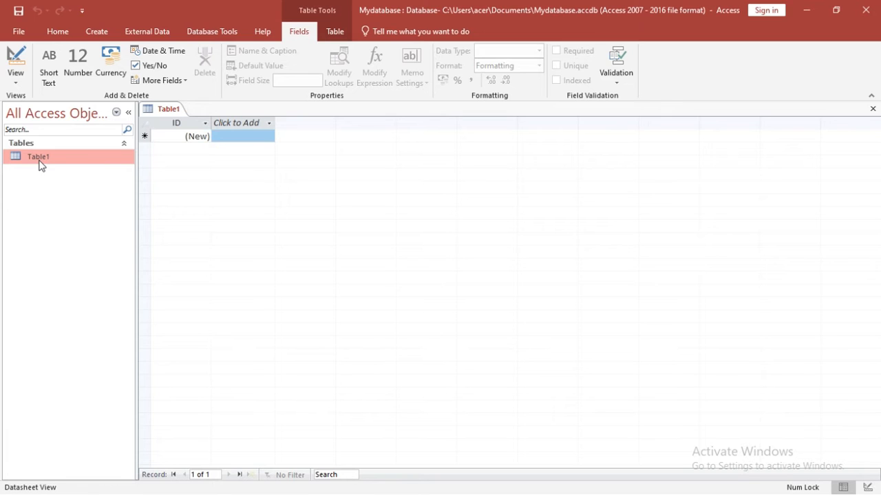
pyautogui.click(234, 136)
pyautogui.click(267, 123)
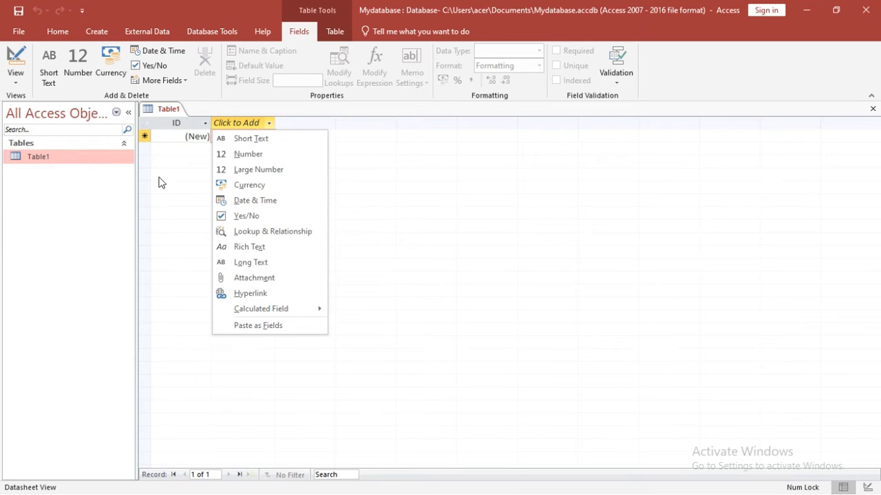
pyautogui.click(221, 142)
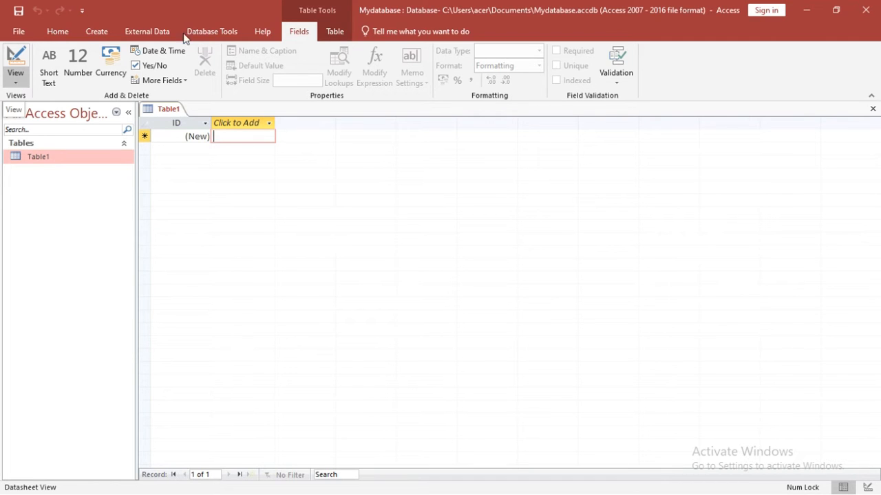
pyautogui.click(12, 86)
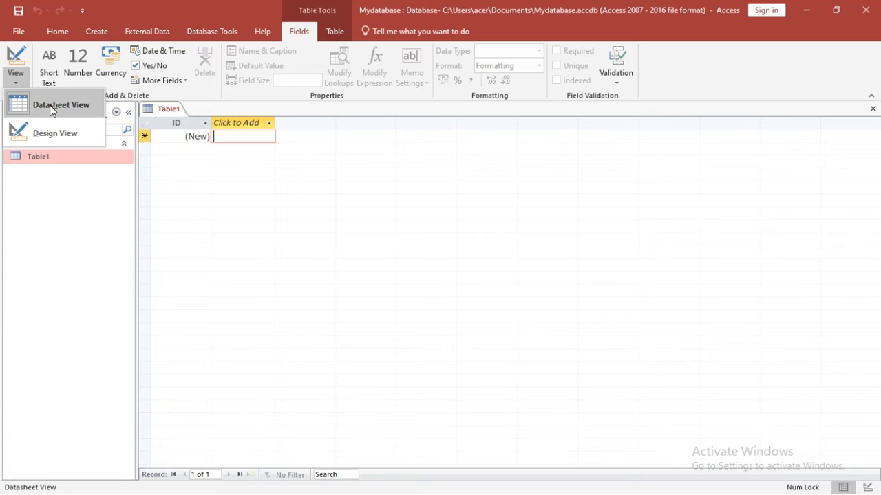
pyautogui.click(251, 158)
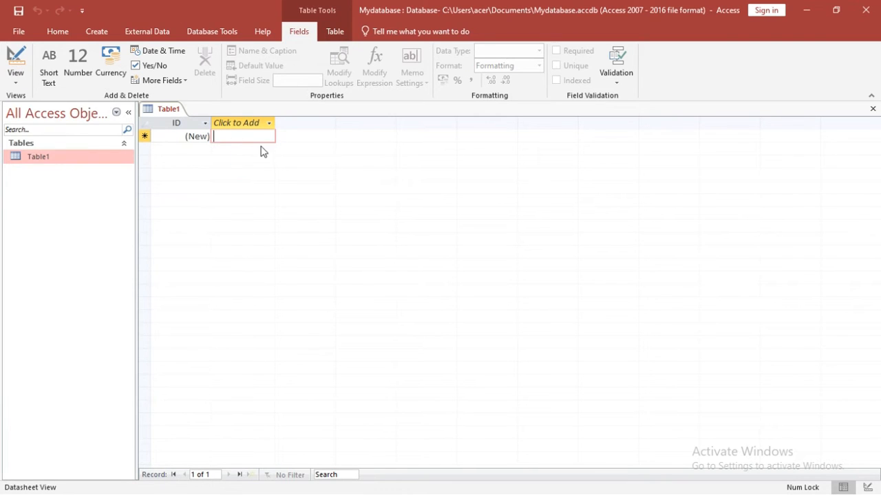
pyautogui.click(20, 79)
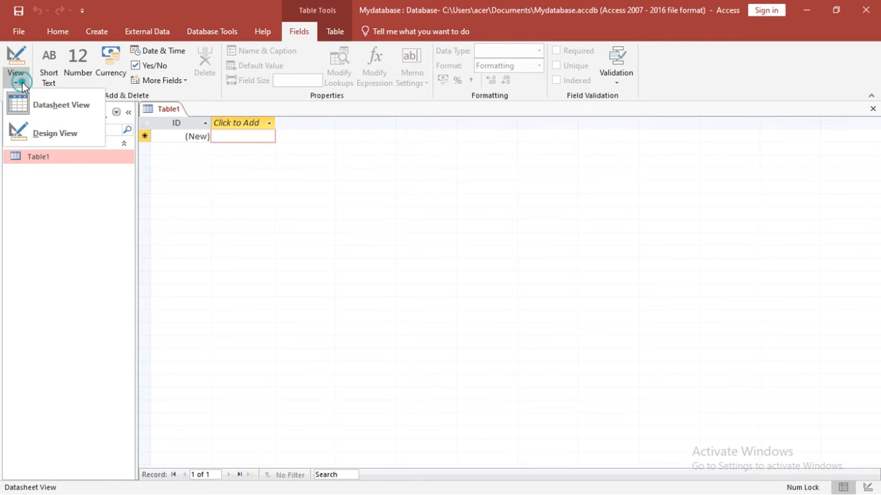
pyautogui.click(45, 135)
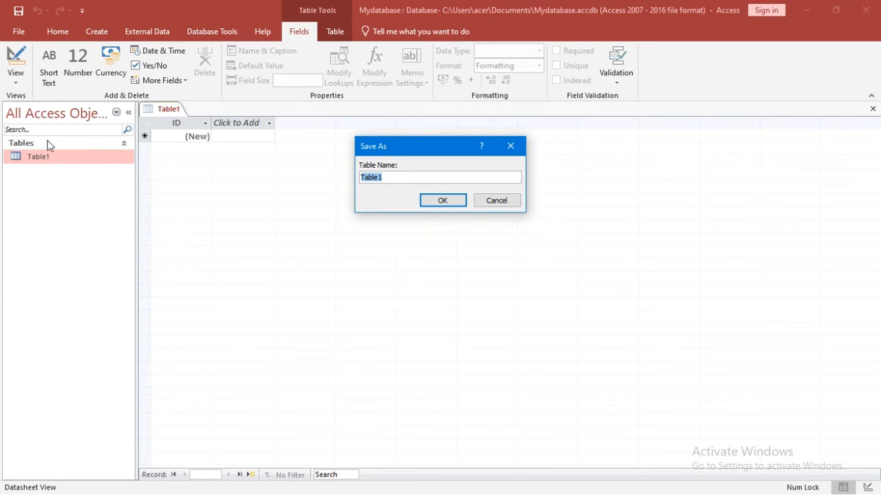
# Step: Save Table1 under the name Employee_salary_Table
pyautogui.click(397, 175)
pyautogui.press('BackSpace')
pyautogui.press('BackSpace')
pyautogui.press('BackSpace')
pyautogui.press('BackSpace')
pyautogui.press('BackSpace')
pyautogui.press('BackSpace')
pyautogui.write('Employee_salary_Table')
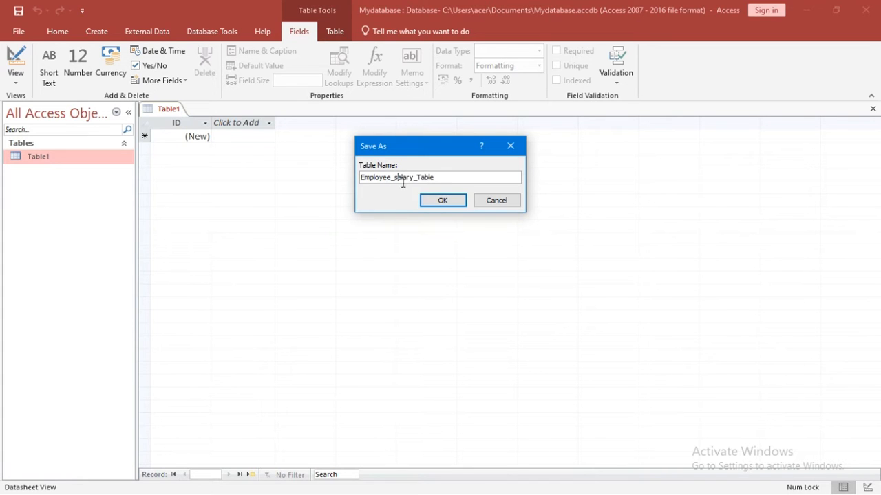
pyautogui.click(438, 198)
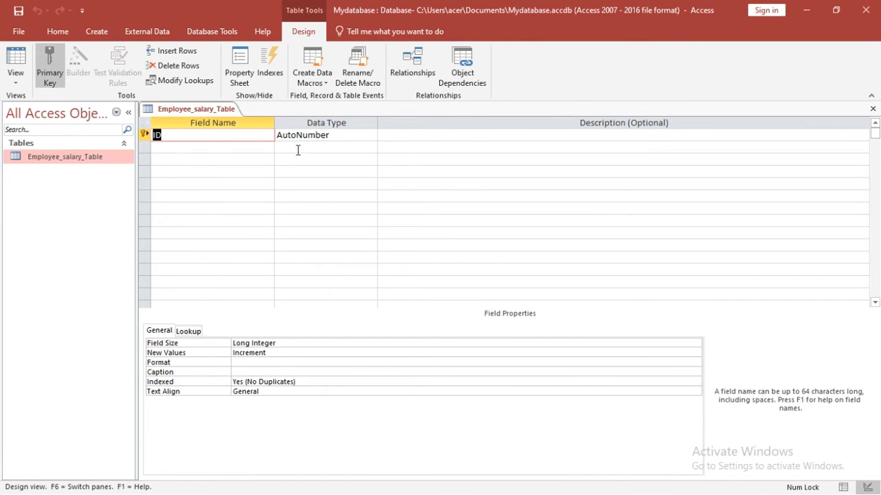
# Step: Rename the ID field to Sr_No, keeping the AutoNumber data type
pyautogui.click(172, 136)
pyautogui.press('BackSpace')
pyautogui.press('BackSpace')
pyautogui.write('Sr.N')
pyautogui.press('BackSpace')
pyautogui.press('BackSpace')
pyautogui.write('_No')
pyautogui.click(304, 134)
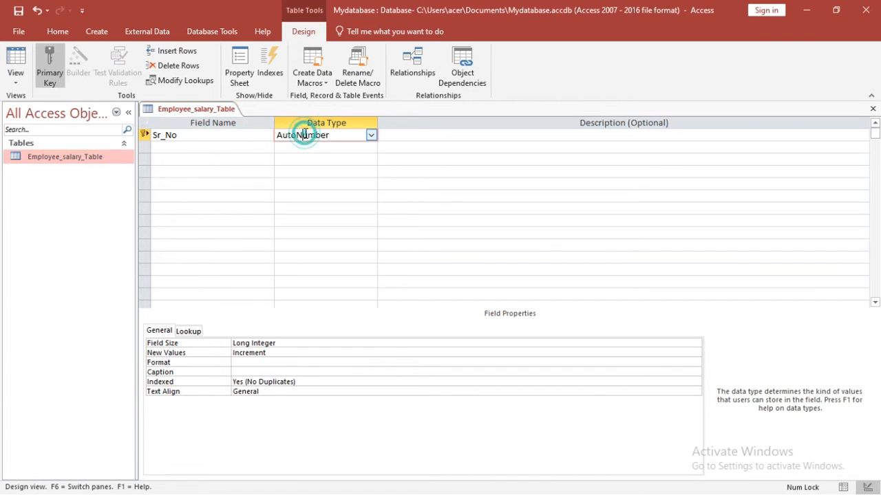
pyautogui.click(371, 136)
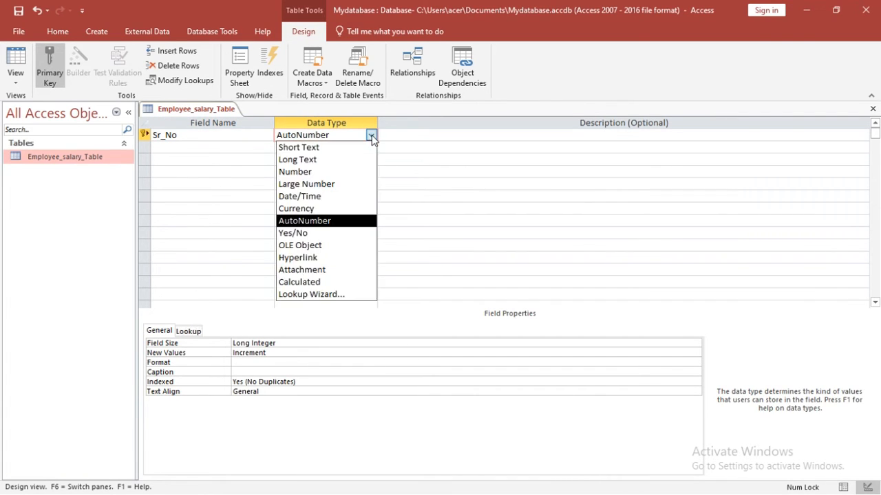
pyautogui.click(326, 222)
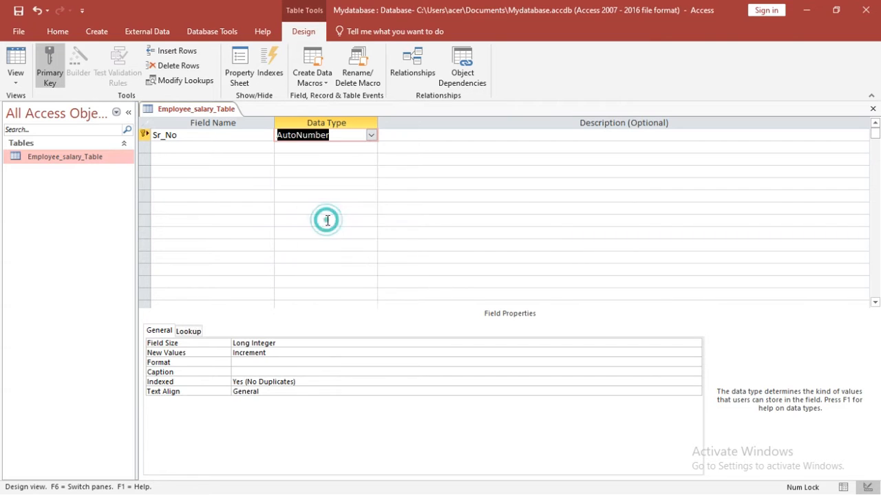
# Step: Add an Emp_Name field with the Short Text data type
pyautogui.click(234, 148)
pyautogui.write('Emp')
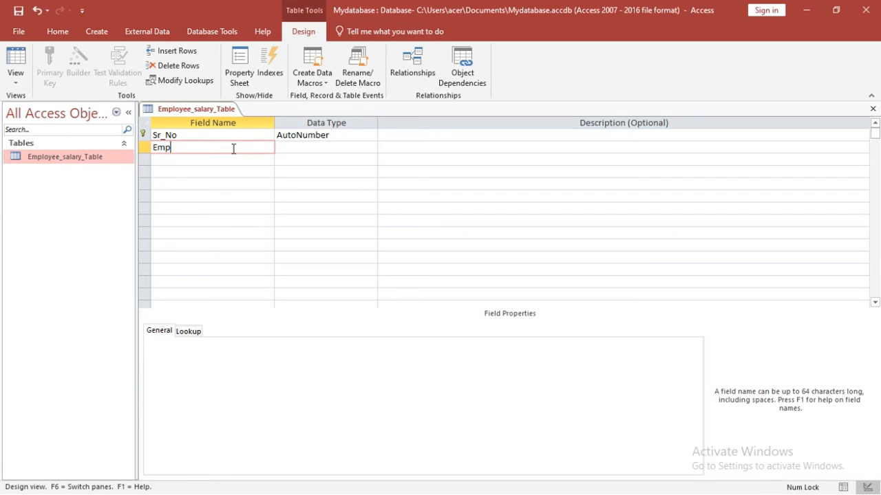
pyautogui.write('_Name')
pyautogui.click(291, 147)
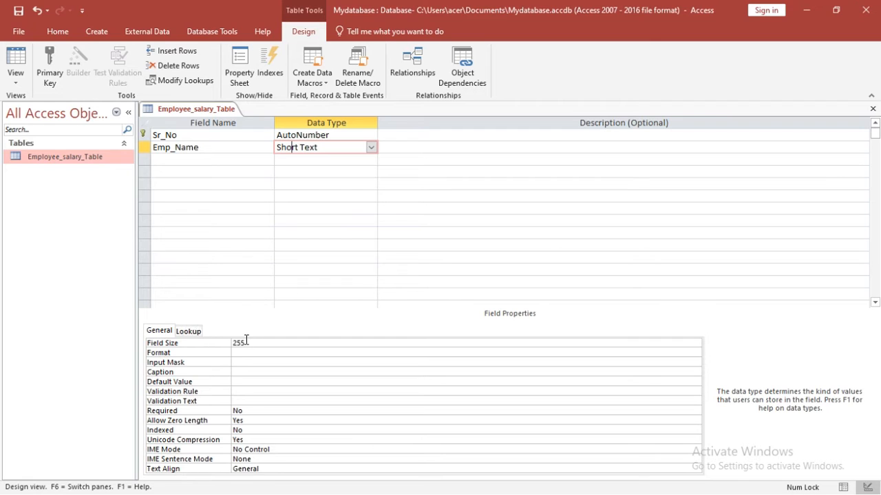
pyautogui.click(372, 149)
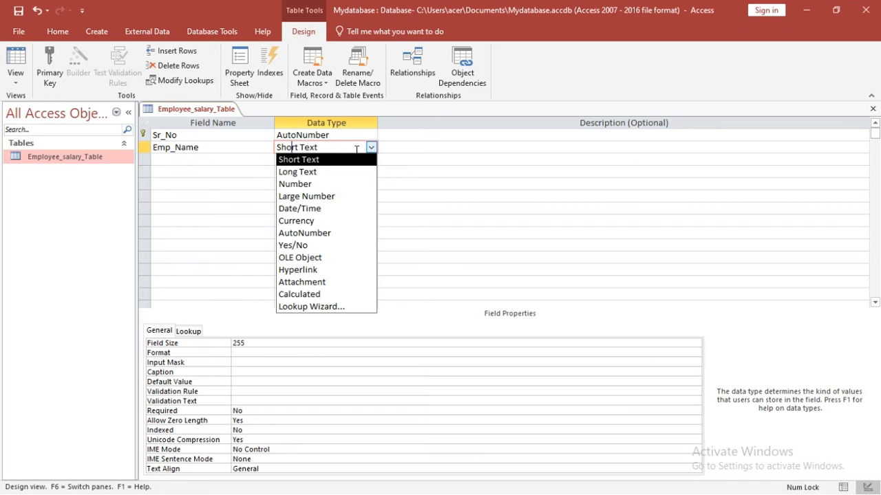
pyautogui.click(221, 163)
# Step: Add Age as a Number field and Basic_salary as a Currency field
pyautogui.write('Age')
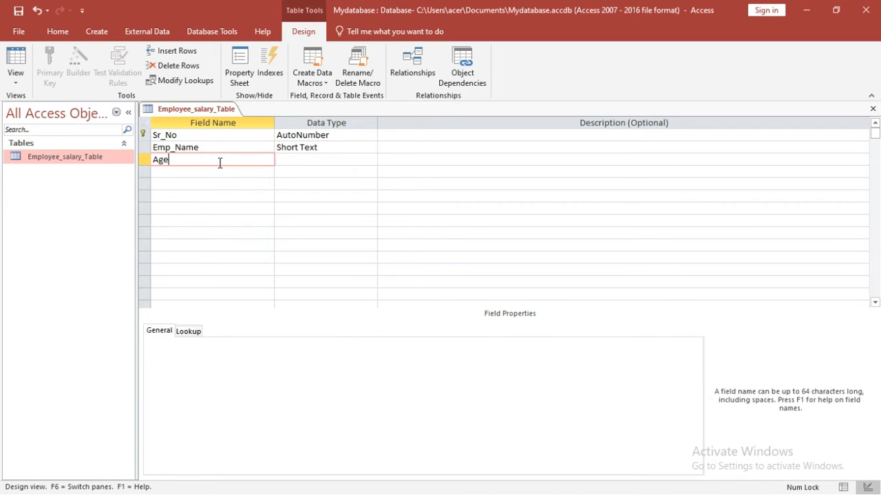
pyautogui.click(290, 158)
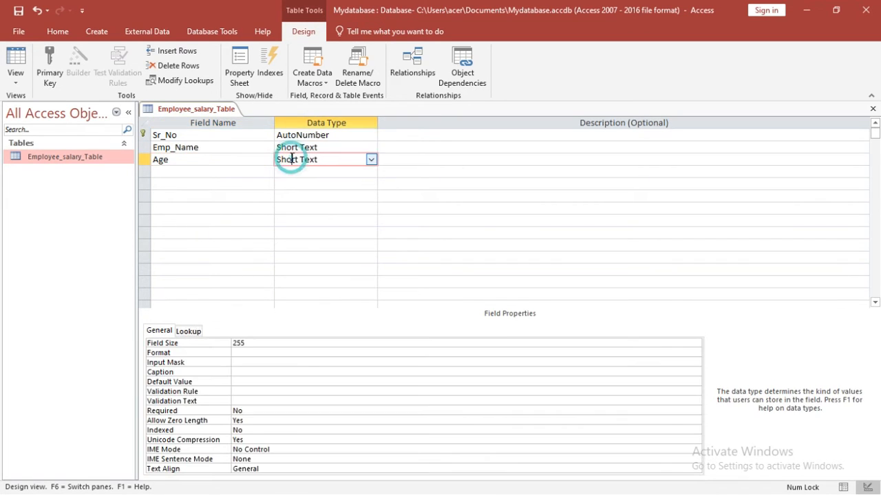
pyautogui.click(370, 159)
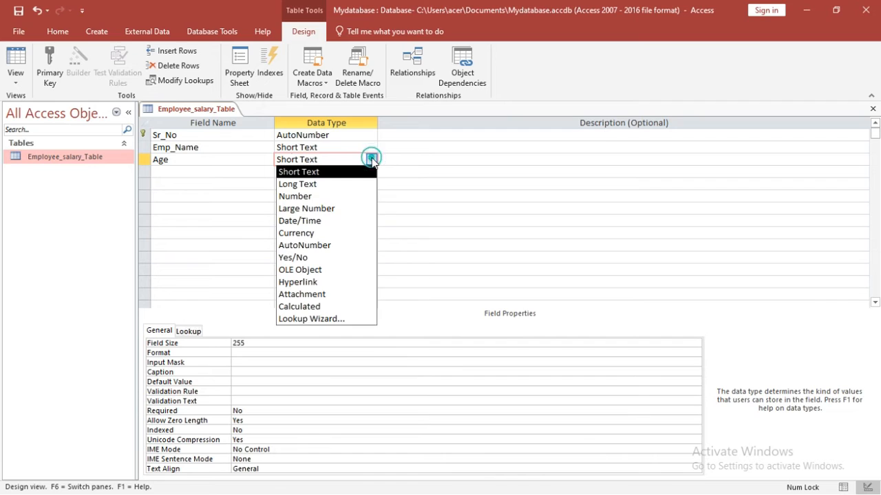
pyautogui.click(328, 197)
pyautogui.click(213, 171)
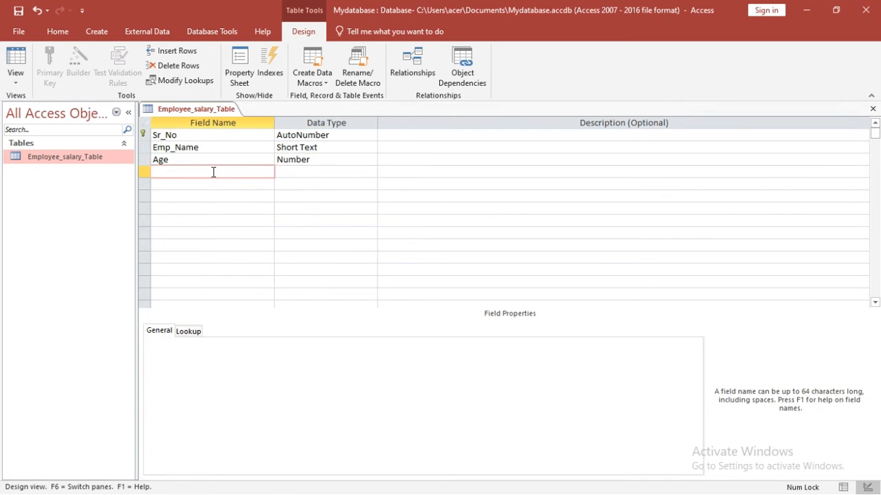
pyautogui.write('Basic_salary')
pyautogui.click(291, 170)
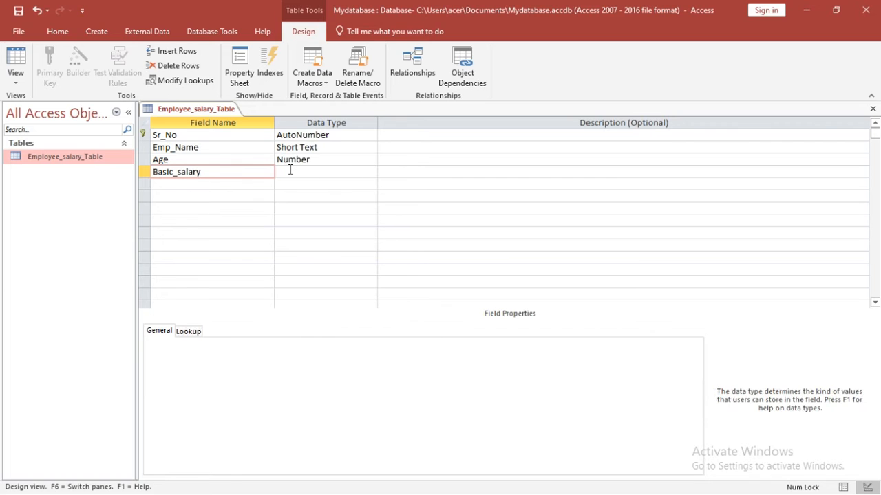
pyautogui.click(371, 172)
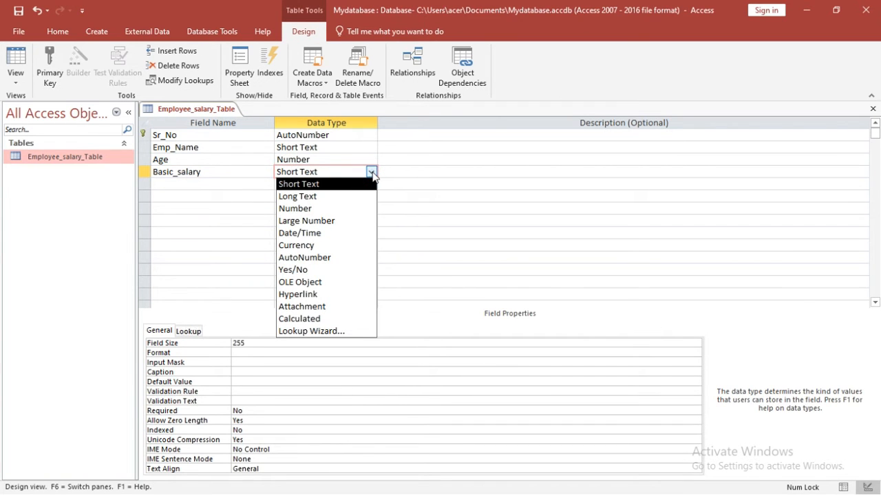
pyautogui.click(307, 246)
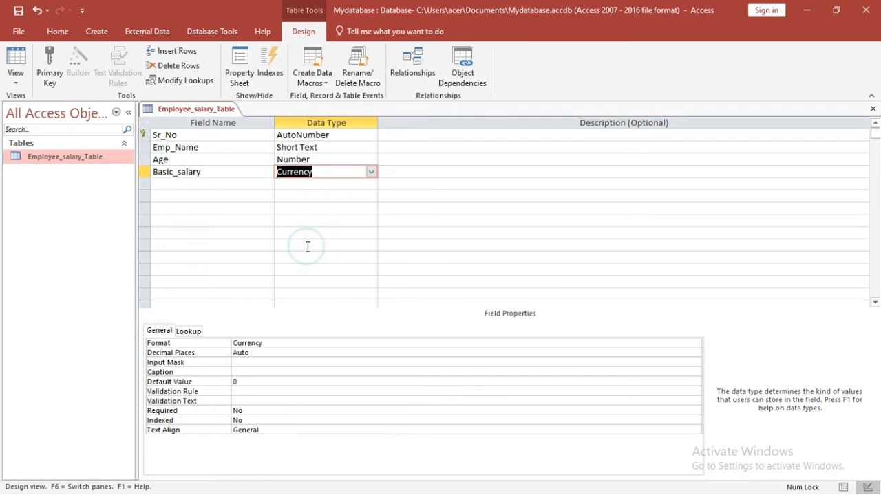
# Step: Add DOJ as a Date/Time field and NRI as a Yes/No field
pyautogui.click(231, 186)
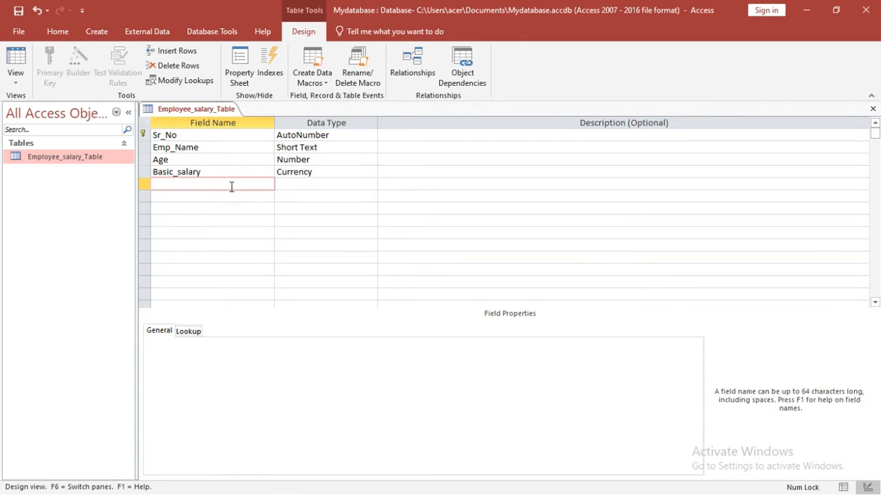
pyautogui.write('DOJ')
pyautogui.click(293, 188)
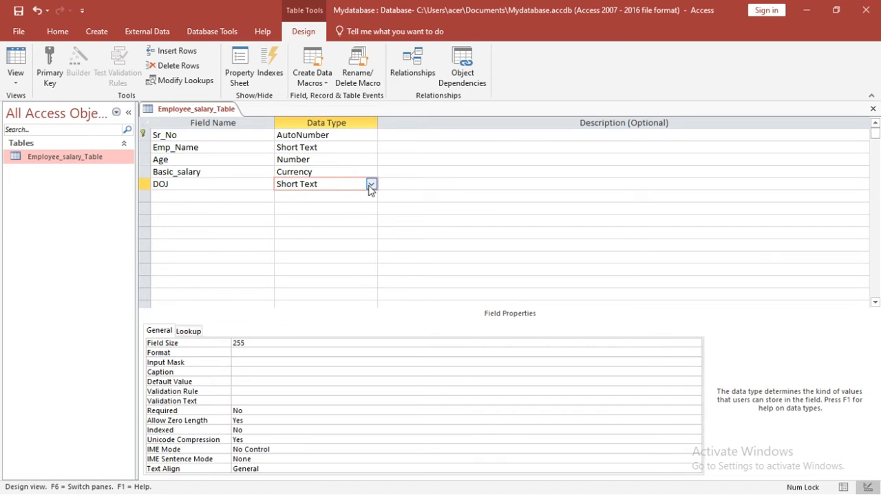
pyautogui.click(370, 183)
pyautogui.click(306, 245)
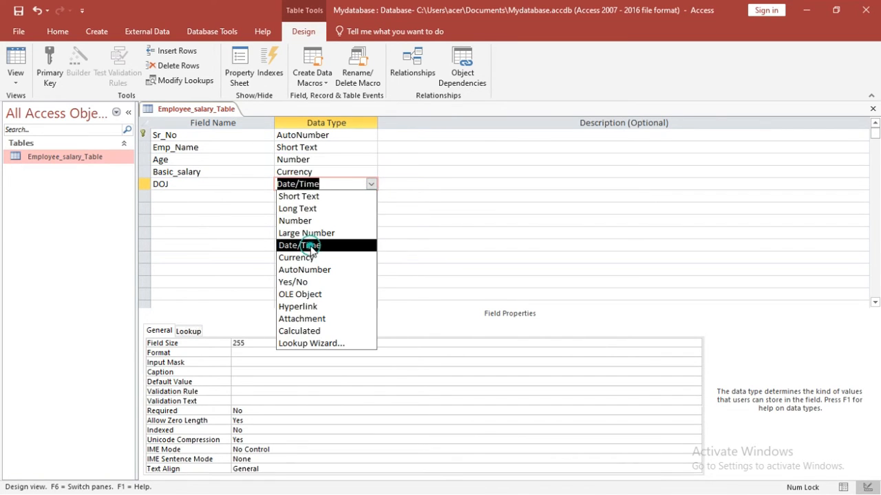
pyautogui.click(264, 198)
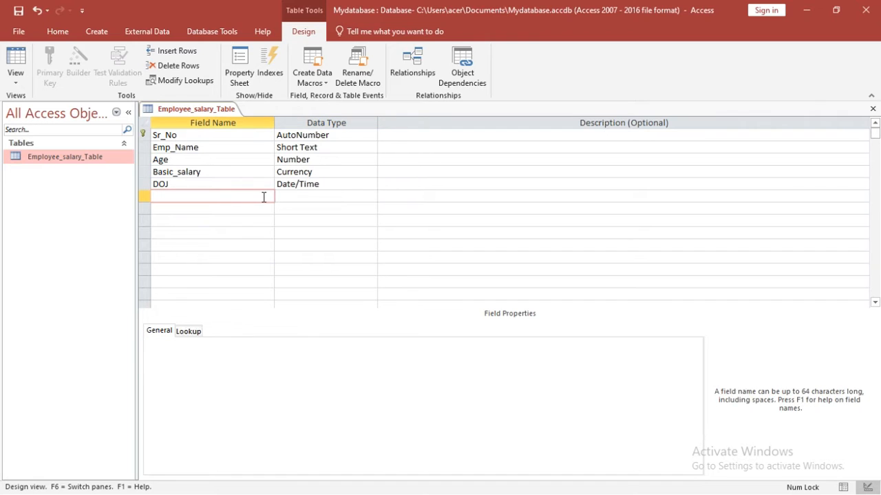
pyautogui.write('NRI')
pyautogui.click(296, 196)
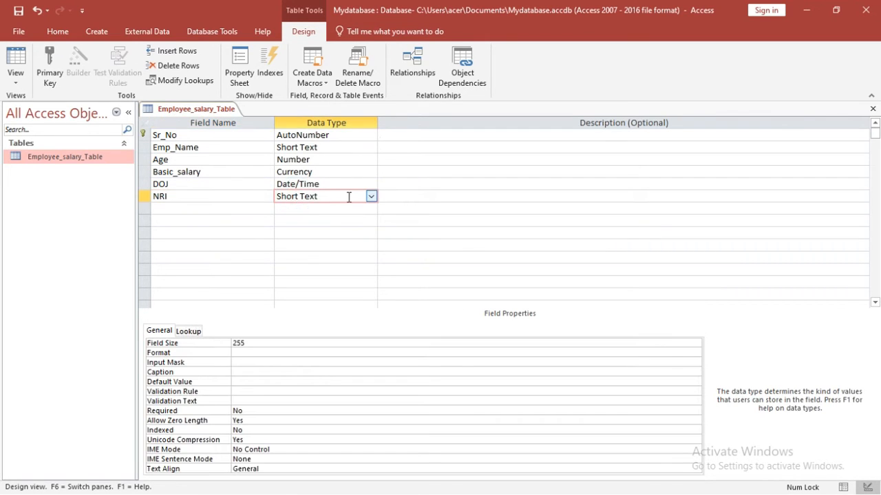
pyautogui.click(373, 196)
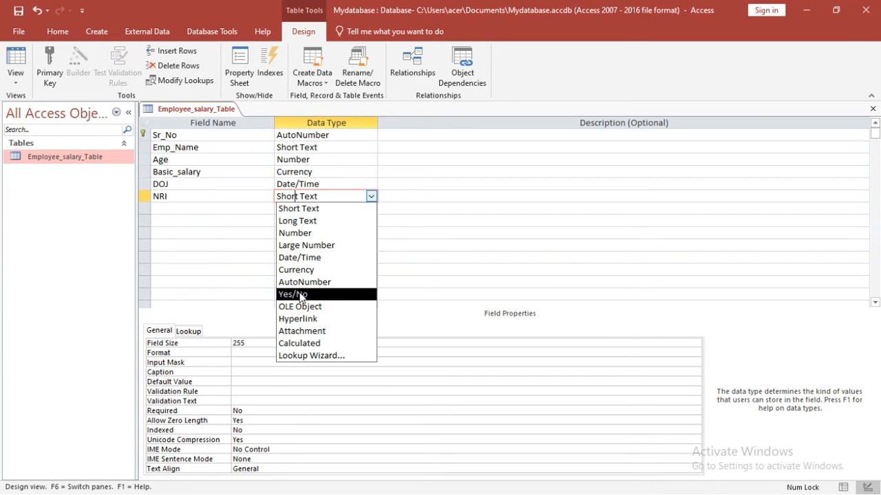
pyautogui.click(299, 294)
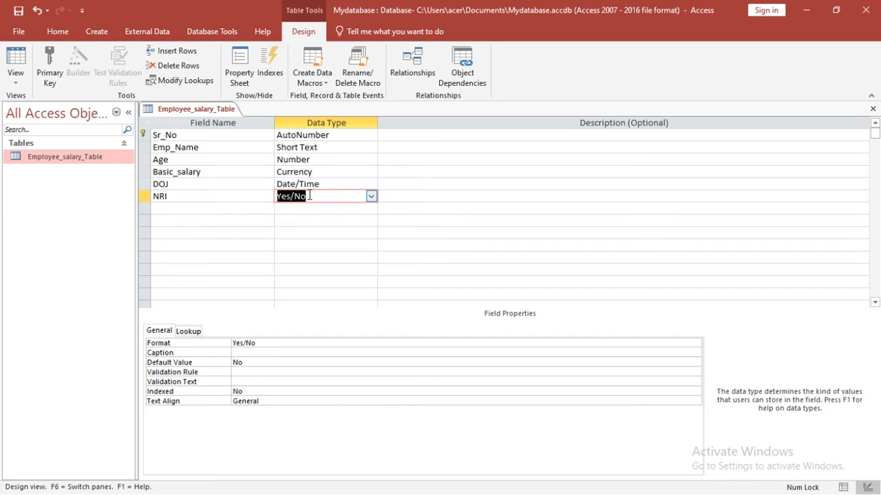
# Step: Add Sign as an OLE Object field and Email as a Hyperlink field
pyautogui.click(225, 209)
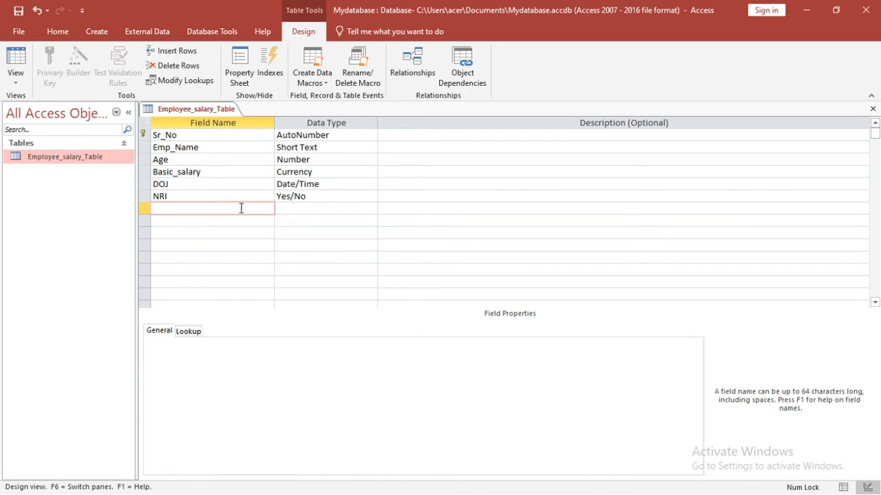
pyautogui.click(289, 207)
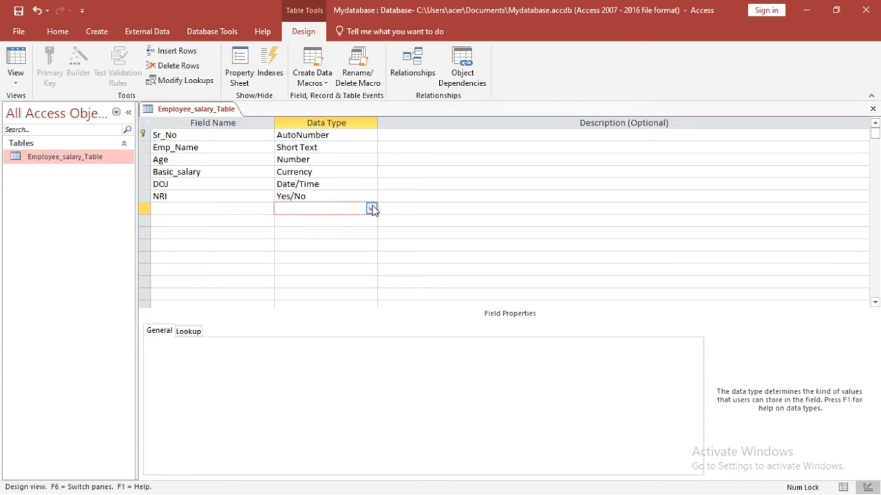
pyautogui.click(252, 209)
pyautogui.write('Sign')
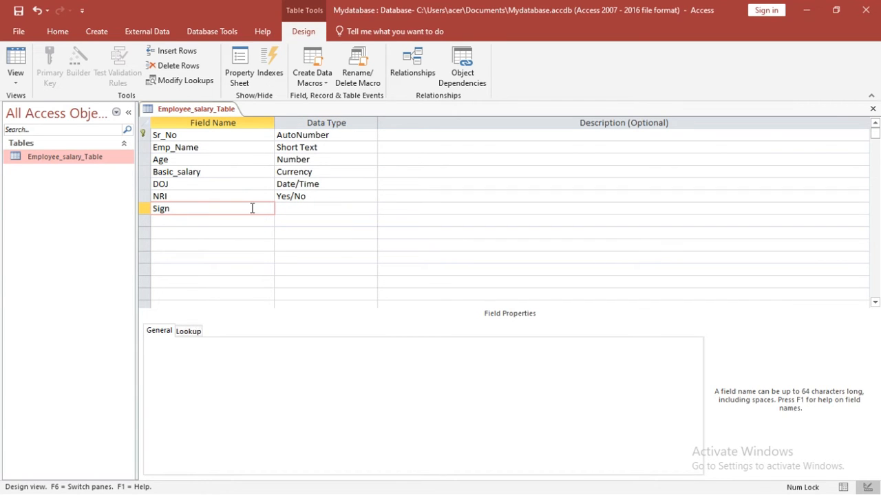
pyautogui.click(291, 206)
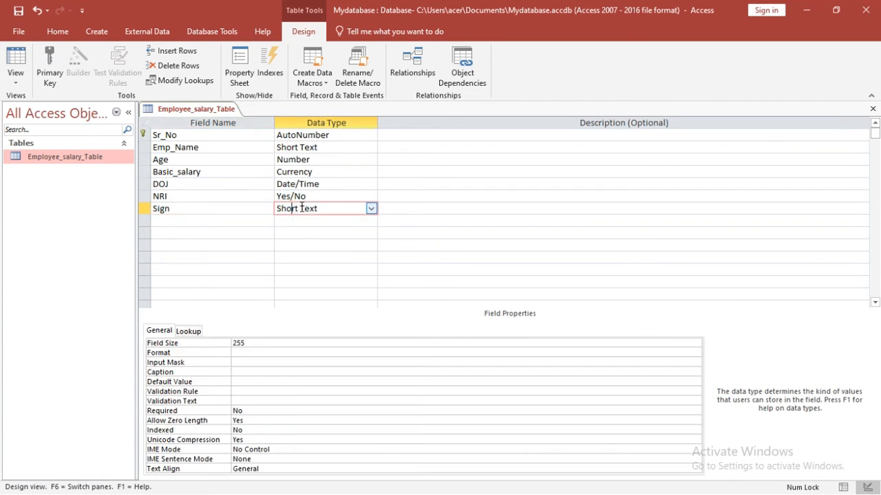
pyautogui.click(371, 209)
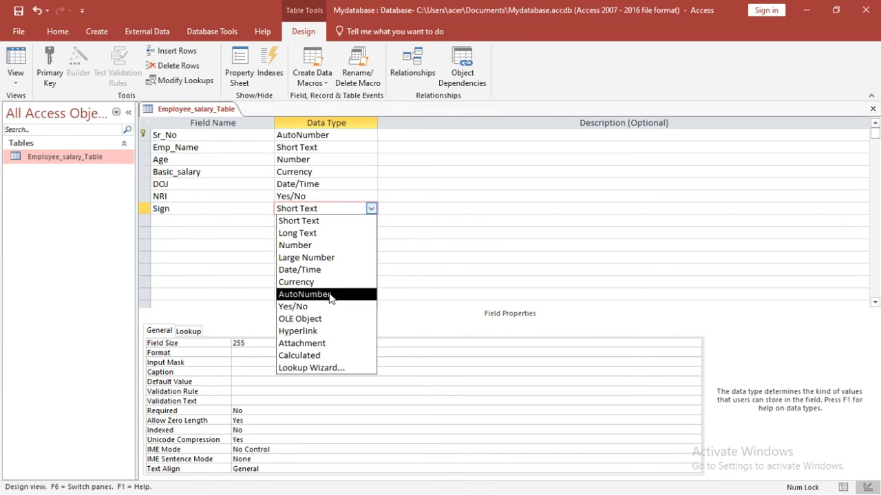
pyautogui.click(307, 318)
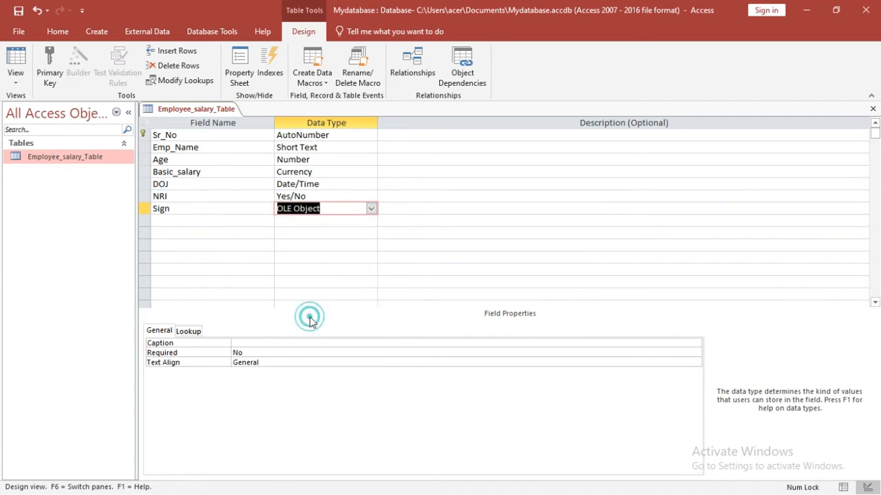
pyautogui.click(229, 221)
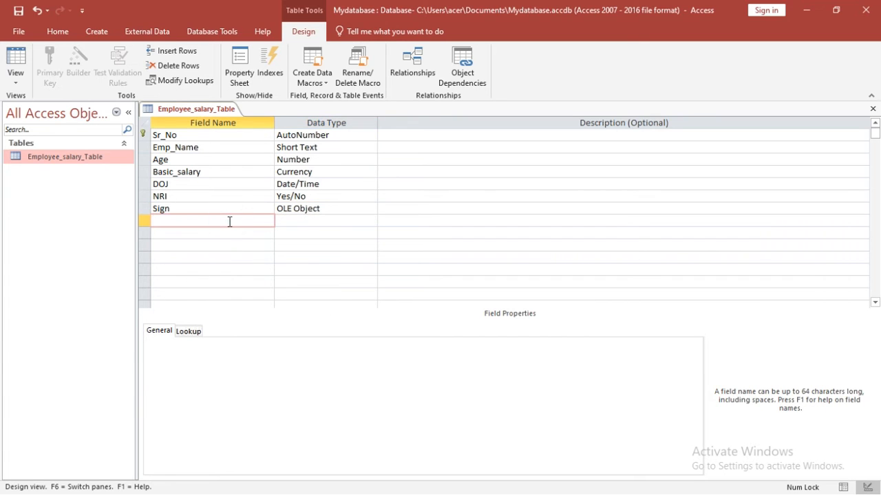
pyautogui.write('Email')
pyautogui.click(287, 221)
pyautogui.click(372, 220)
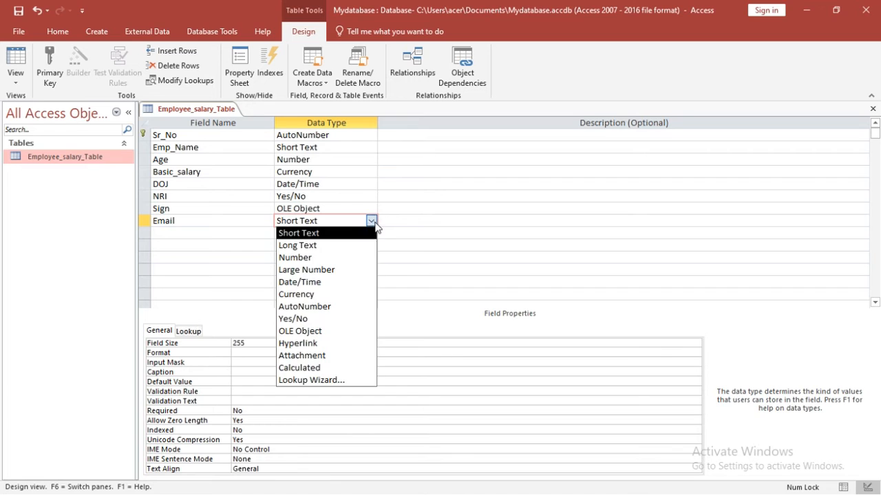
pyautogui.click(295, 344)
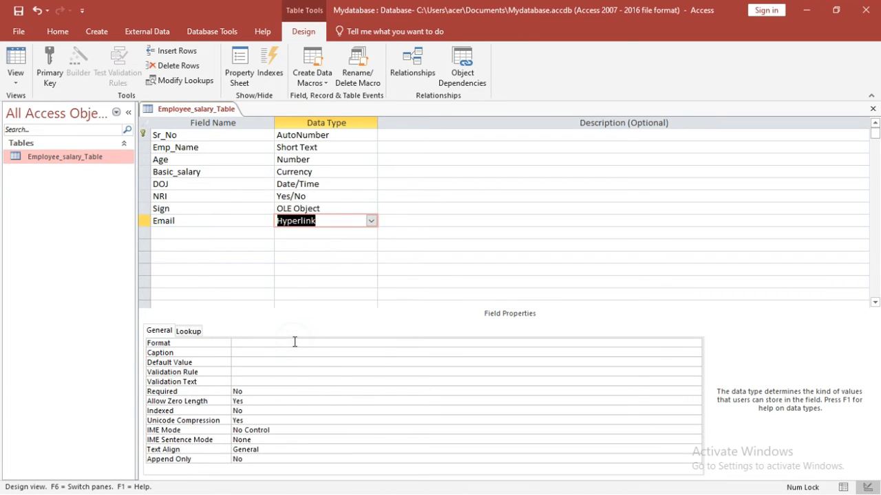
# Step: Add a Photo field with the Attachment data type
pyautogui.click(235, 236)
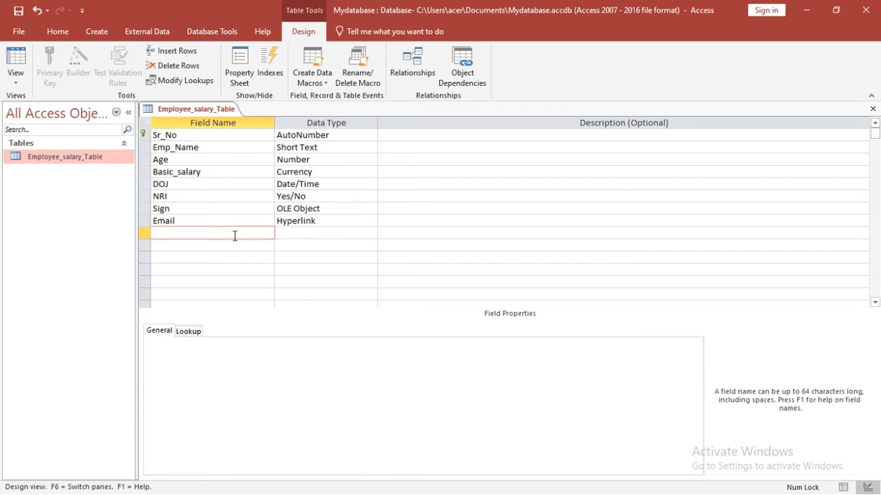
pyautogui.click(311, 233)
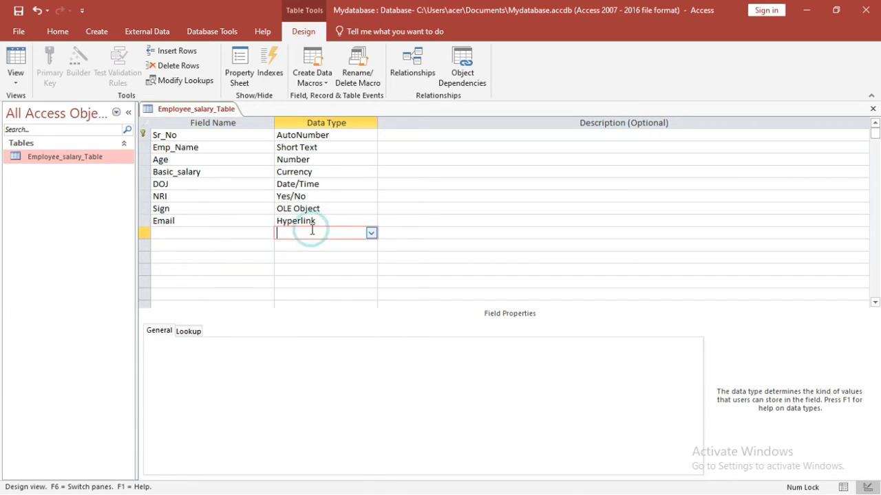
pyautogui.click(370, 233)
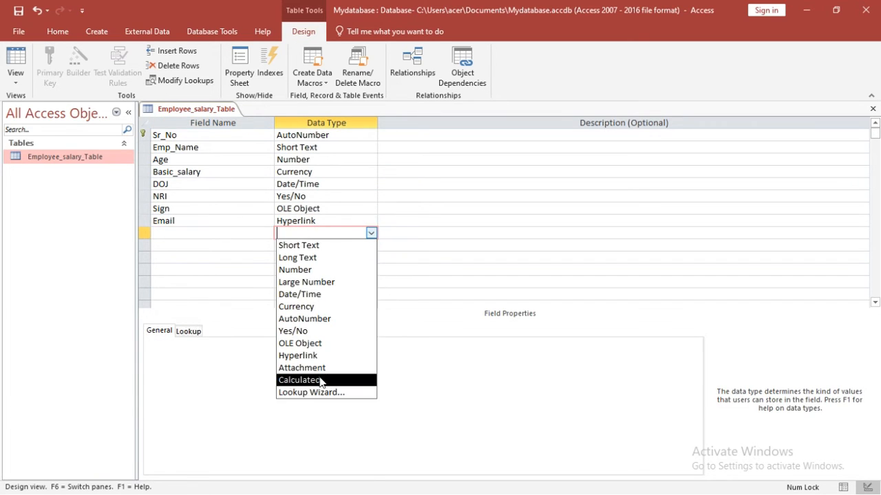
pyautogui.click(220, 232)
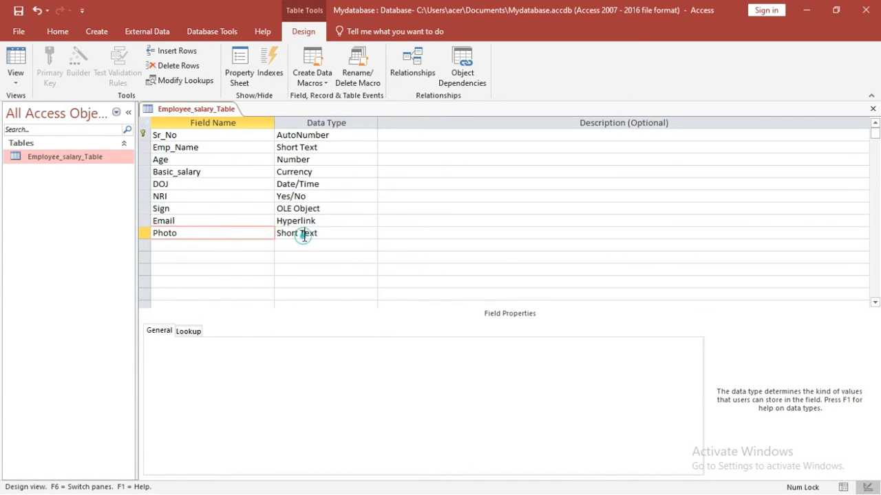
pyautogui.click(304, 234)
pyautogui.click(370, 234)
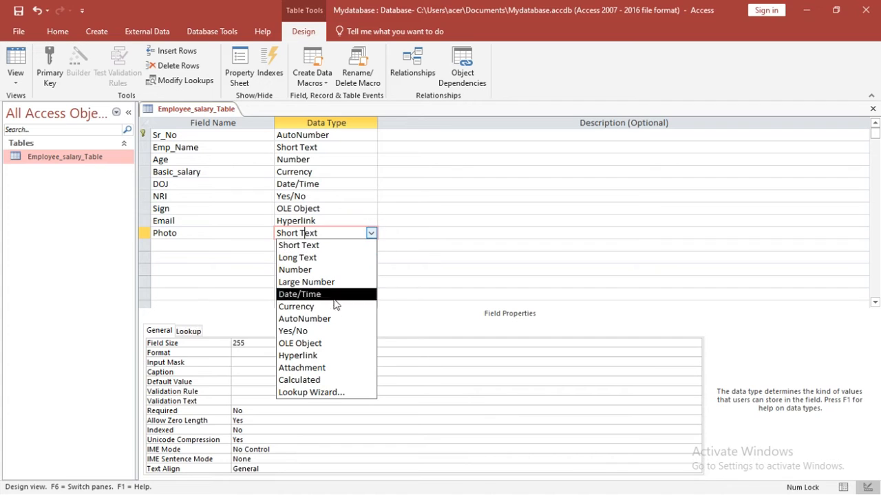
pyautogui.click(317, 367)
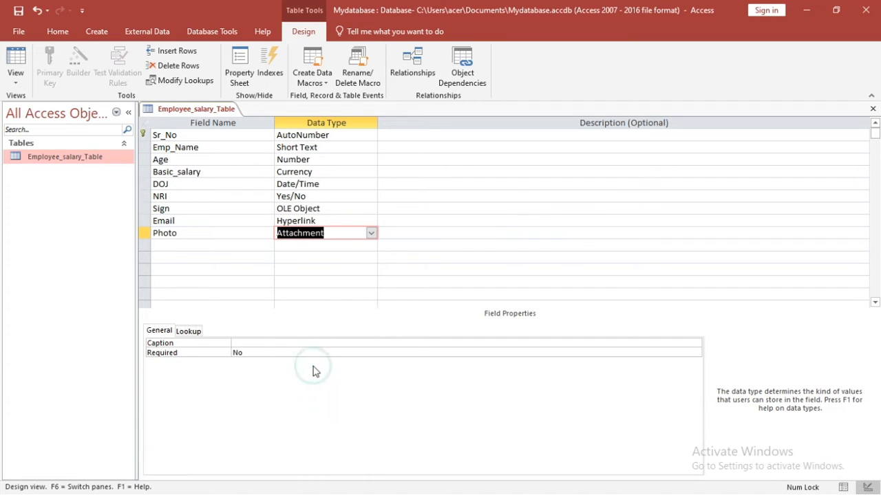
pyautogui.click(229, 248)
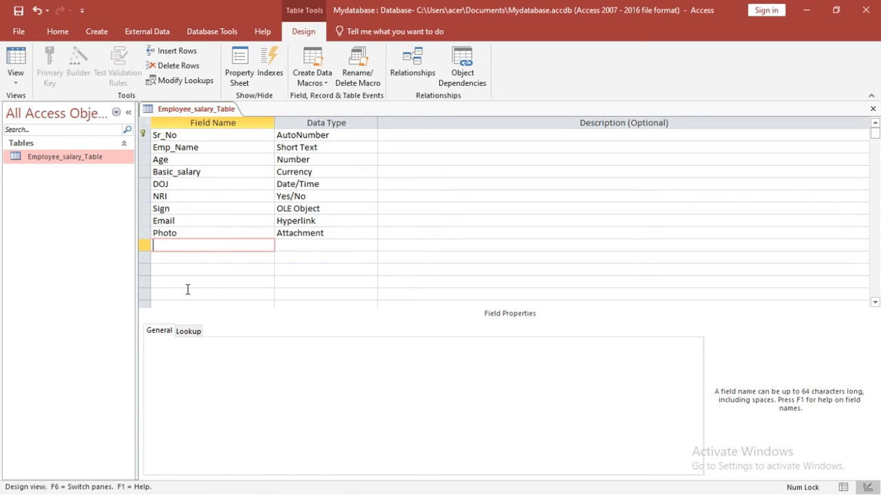
# Step: Add TA and DA fields, both with the Currency data type
pyautogui.click(183, 245)
pyautogui.write('TA')
pyautogui.click(283, 250)
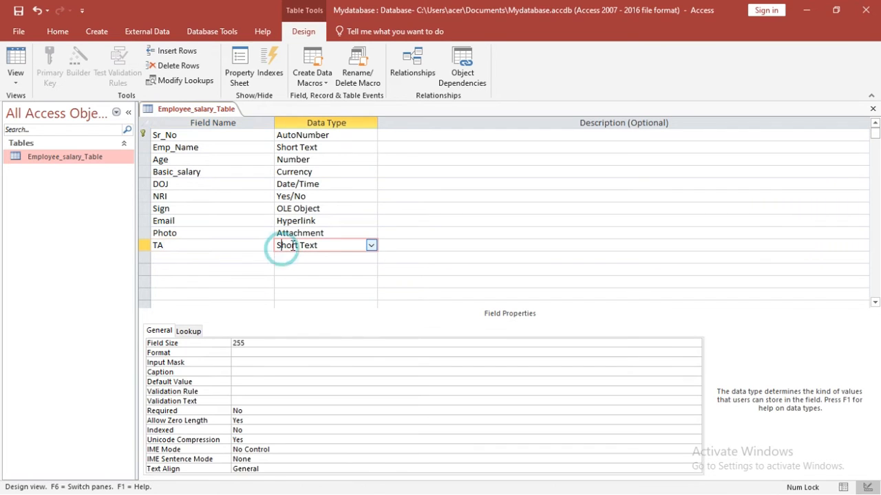
pyautogui.click(372, 245)
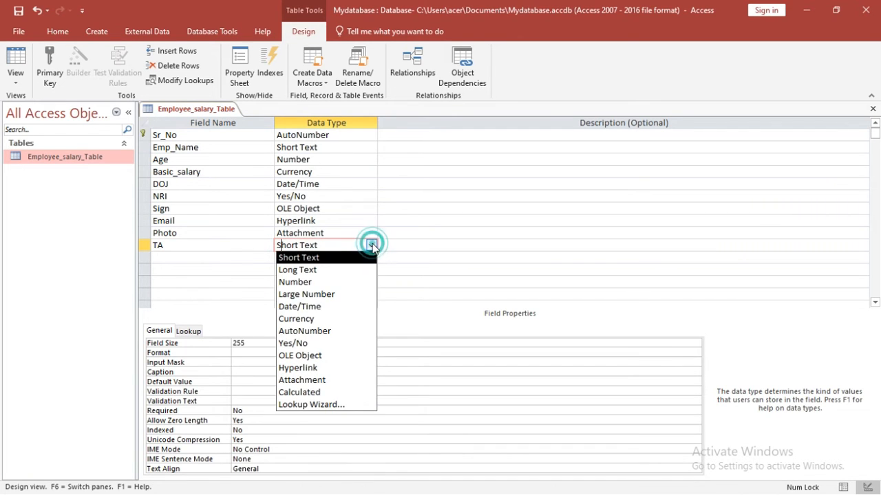
pyautogui.click(300, 318)
pyautogui.click(225, 258)
pyautogui.write('DA')
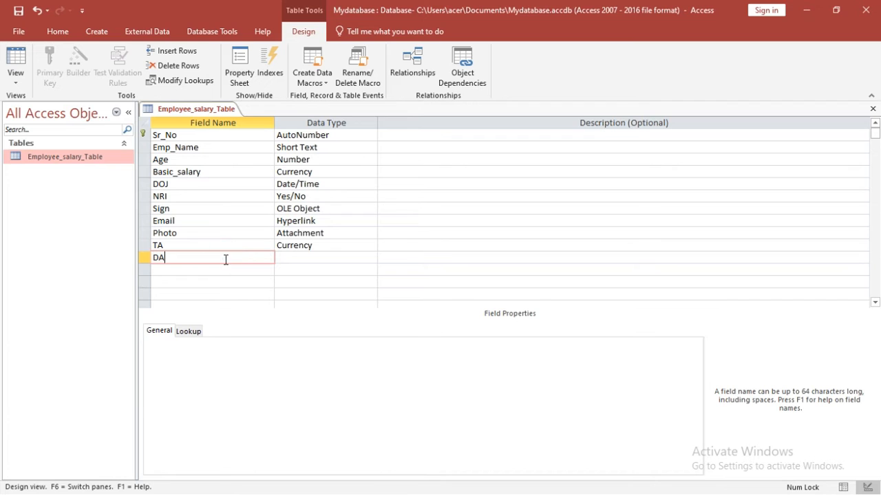
pyautogui.click(310, 258)
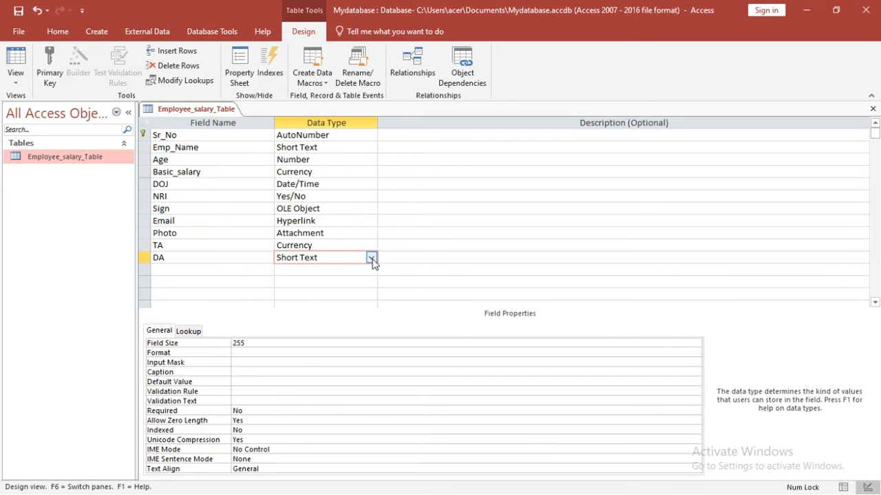
pyautogui.click(371, 258)
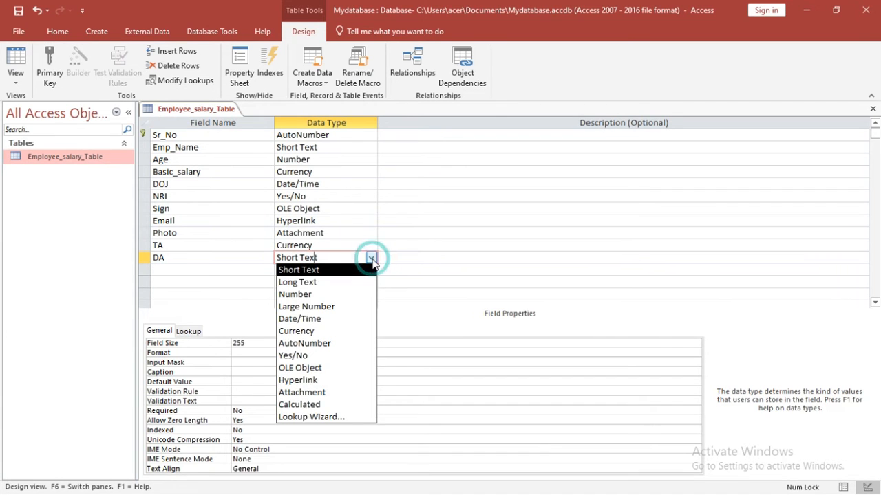
pyautogui.click(305, 331)
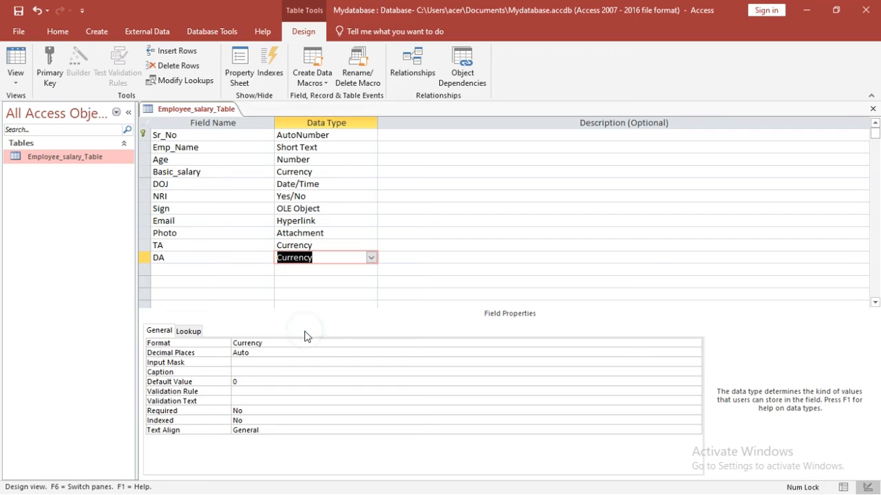
# Step: Add a Total_Salary field below DA and bring up its data type choices
pyautogui.click(209, 273)
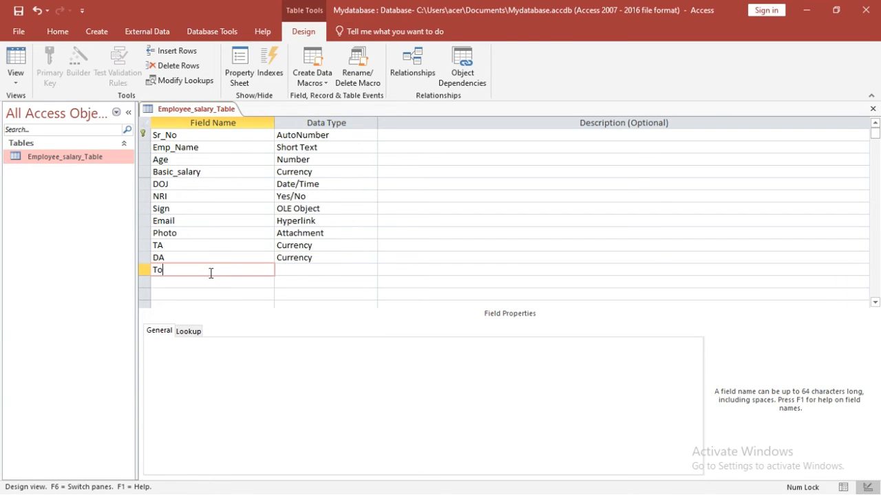
pyautogui.write('Total Salary')
pyautogui.press('BackSpace')
pyautogui.press('BackSpace')
pyautogui.press('BackSpace')
pyautogui.press('BackSpace')
pyautogui.press('BackSpace')
pyautogui.write('ala')
pyautogui.click(290, 271)
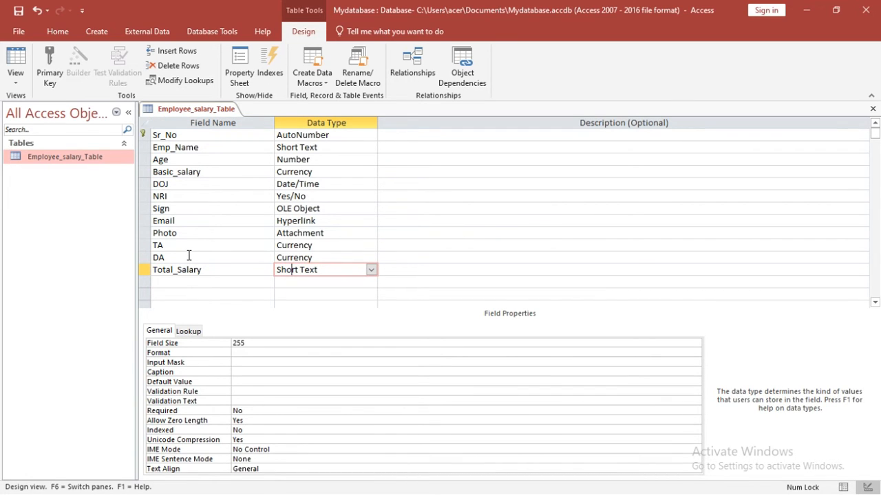
pyautogui.click(371, 270)
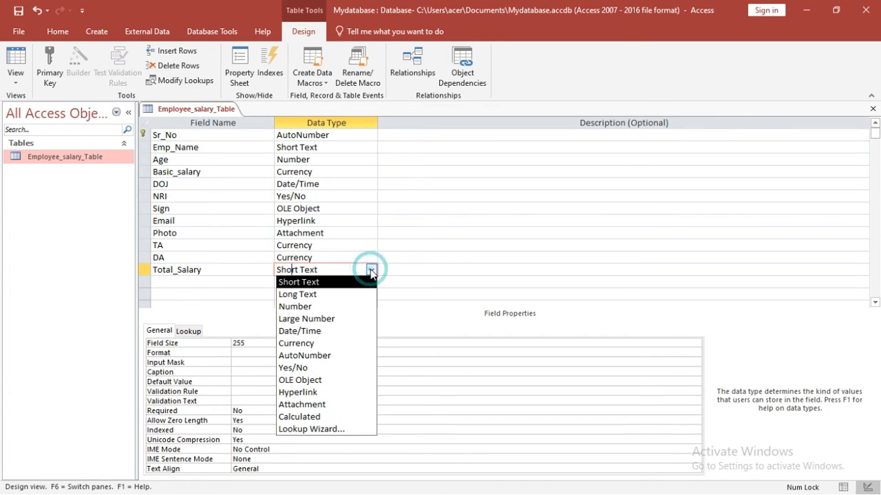
# Step: Set Total_Salary to Calculated with the expression Basic_Salary+TA+DA
pyautogui.click(297, 419)
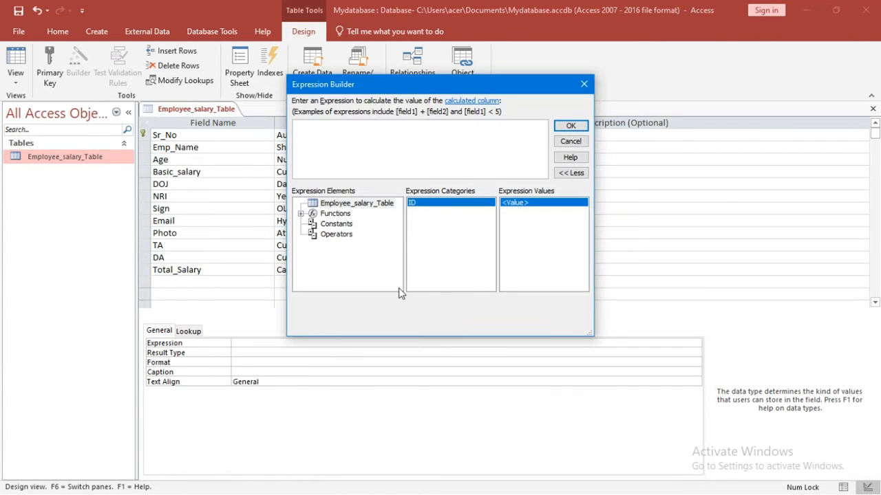
pyautogui.click(321, 137)
pyautogui.moveTo(397, 90); pyautogui.dragTo(453, 87)
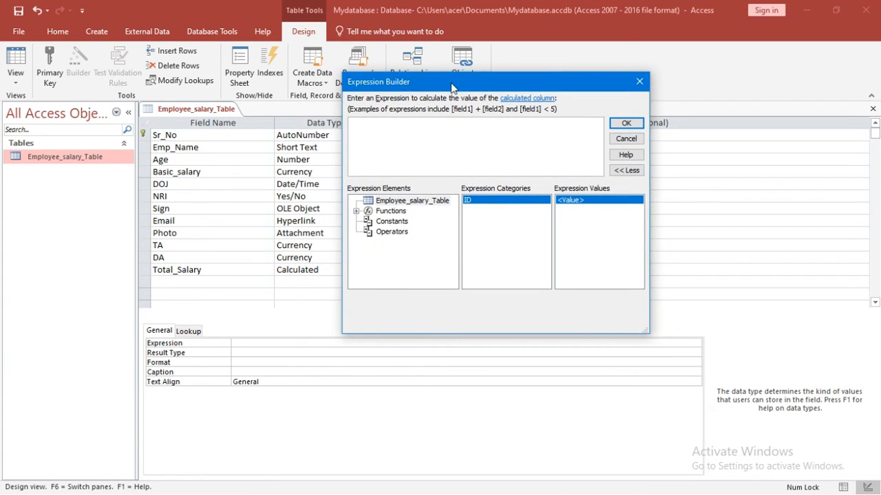
pyautogui.click(366, 136)
pyautogui.write('Basic_Salary+TA+DA')
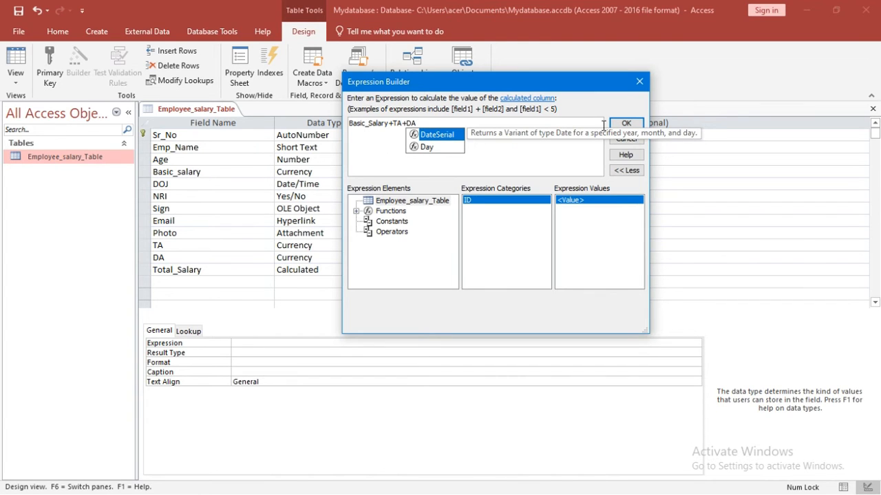
pyautogui.click(625, 123)
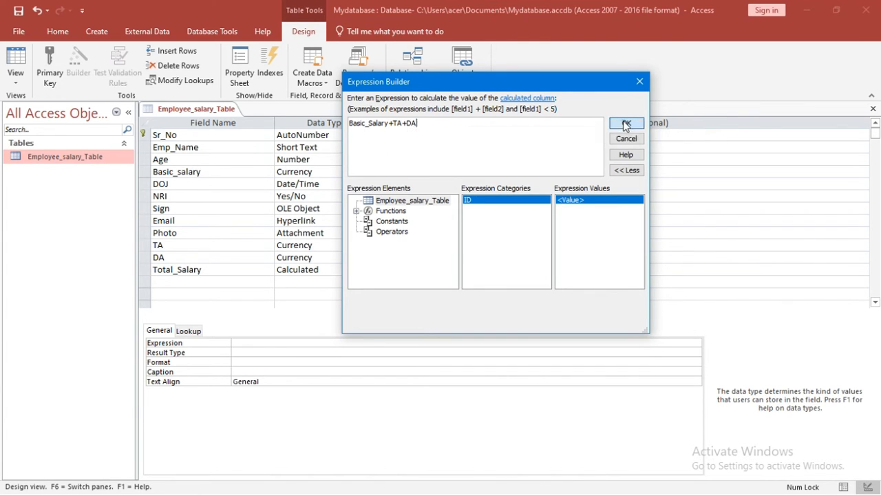
pyautogui.click(625, 123)
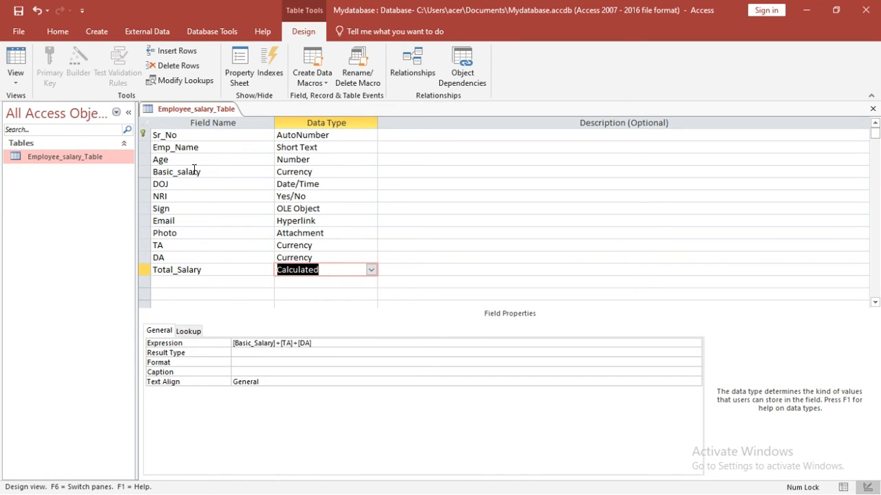
# Step: Switch Employee_salary_Table to Datasheet View, saving the design when prompted
pyautogui.click(308, 282)
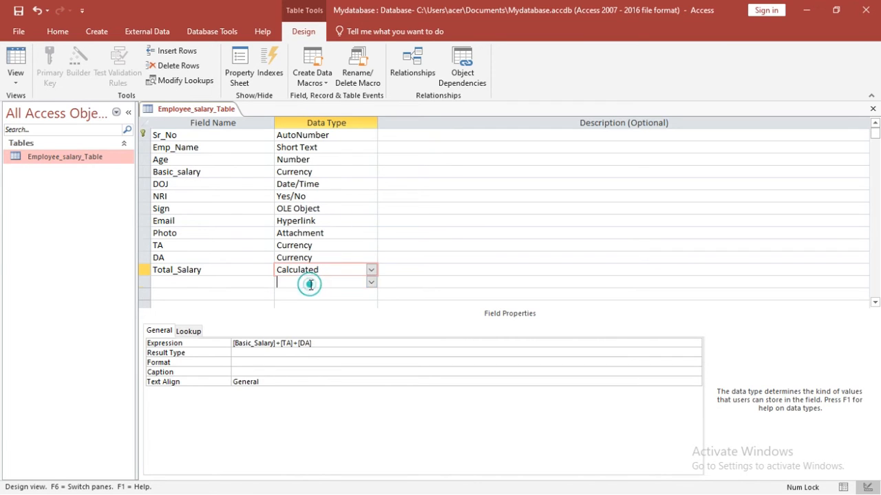
pyautogui.click(371, 282)
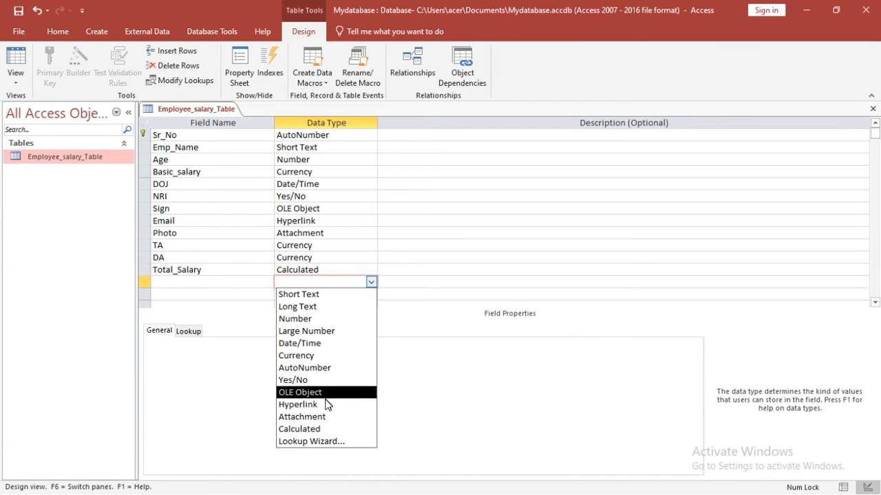
pyautogui.click(207, 278)
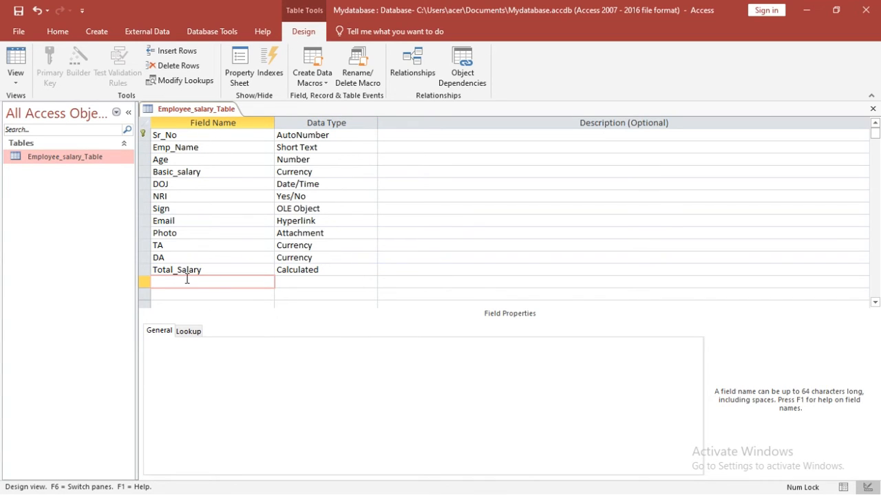
pyautogui.click(21, 84)
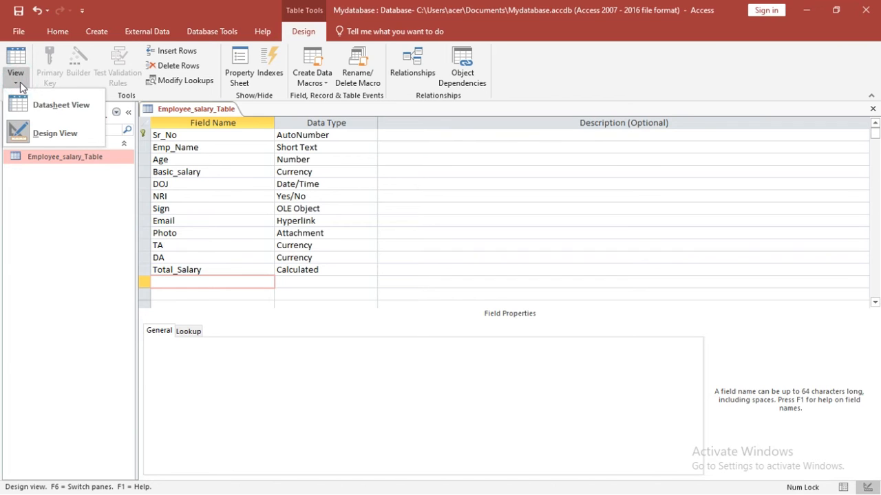
pyautogui.click(30, 100)
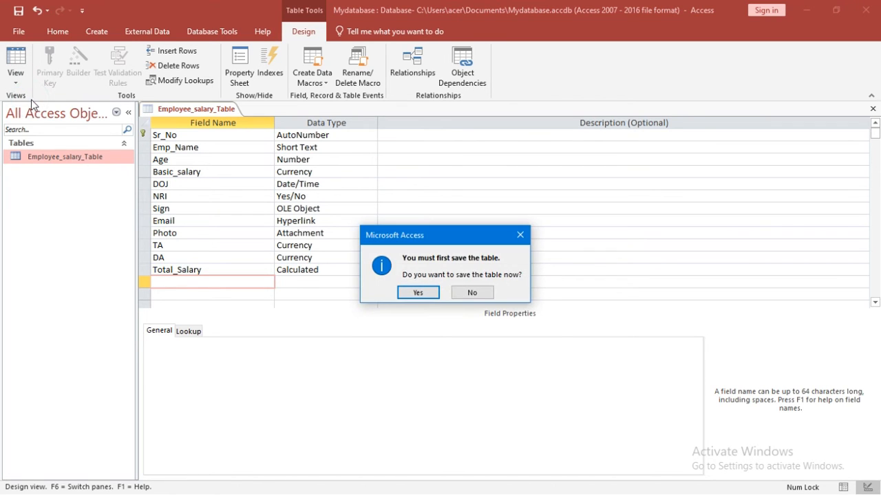
pyautogui.click(417, 292)
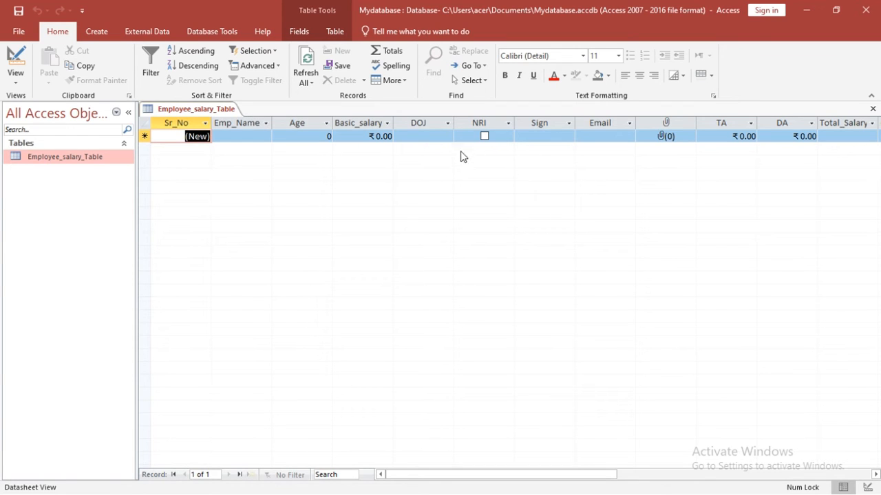
# Step: Enter the employee's name, age 25, basic salary 10,000, DOJ 05-01-2022, and tick NRI
pyautogui.click(250, 135)
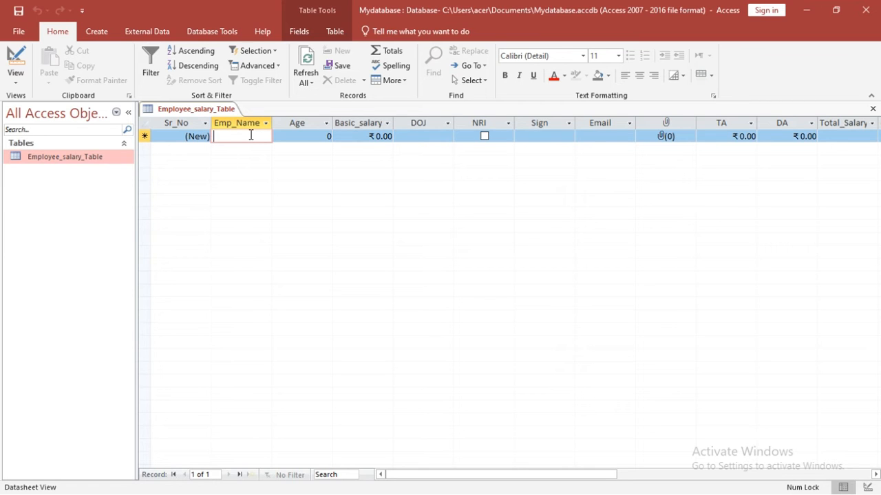
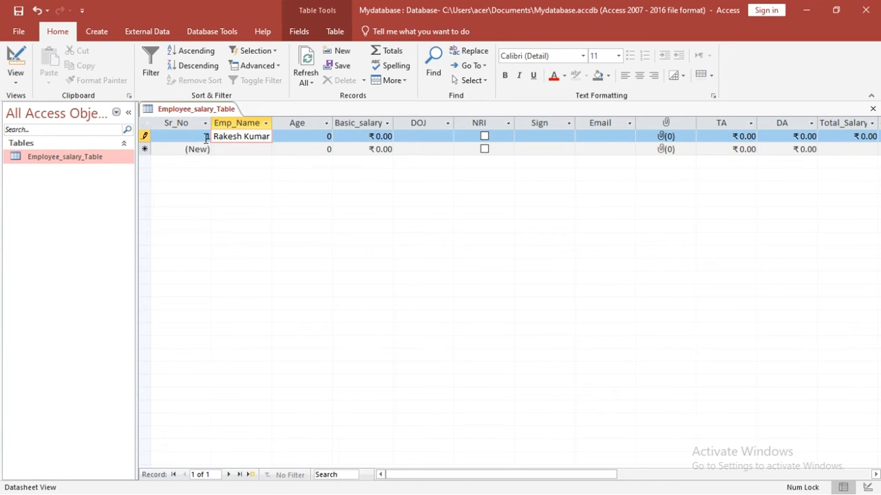
pyautogui.click(300, 137)
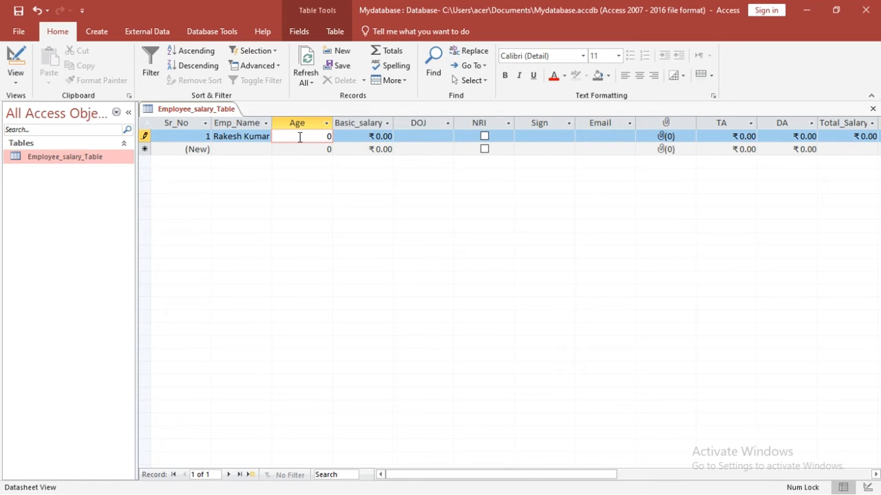
pyautogui.click(374, 139)
pyautogui.write('1000')
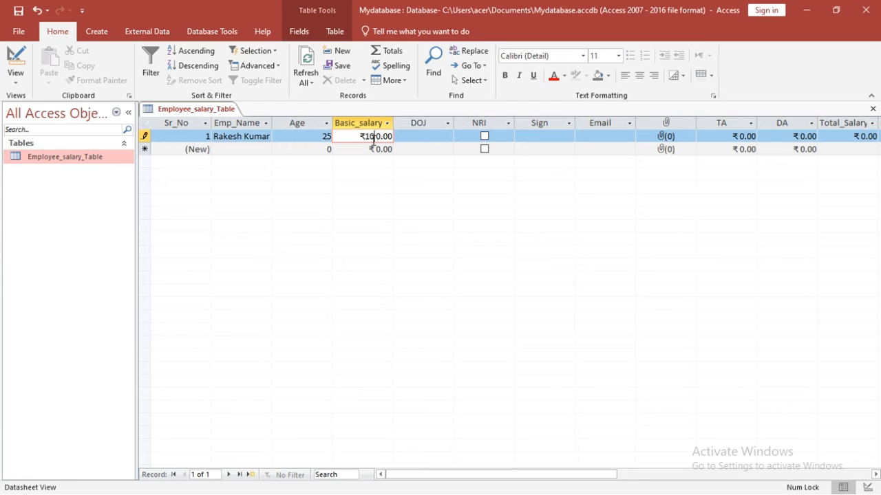
pyautogui.click(420, 136)
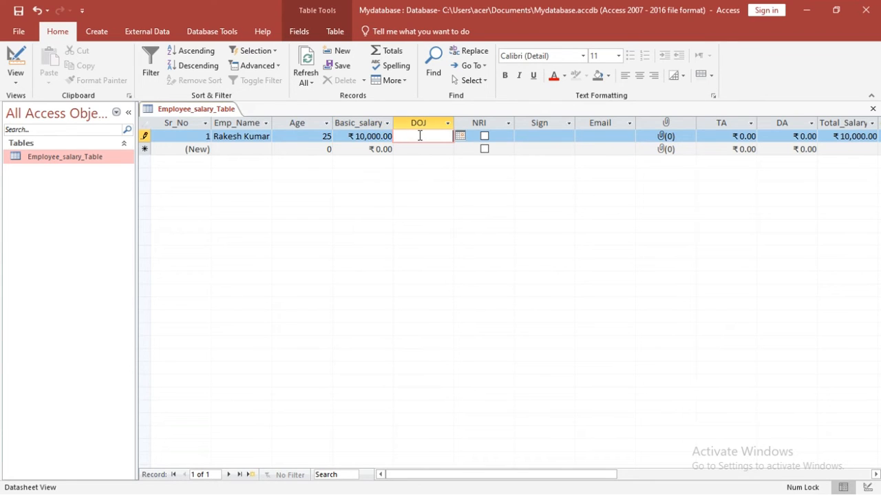
pyautogui.click(459, 136)
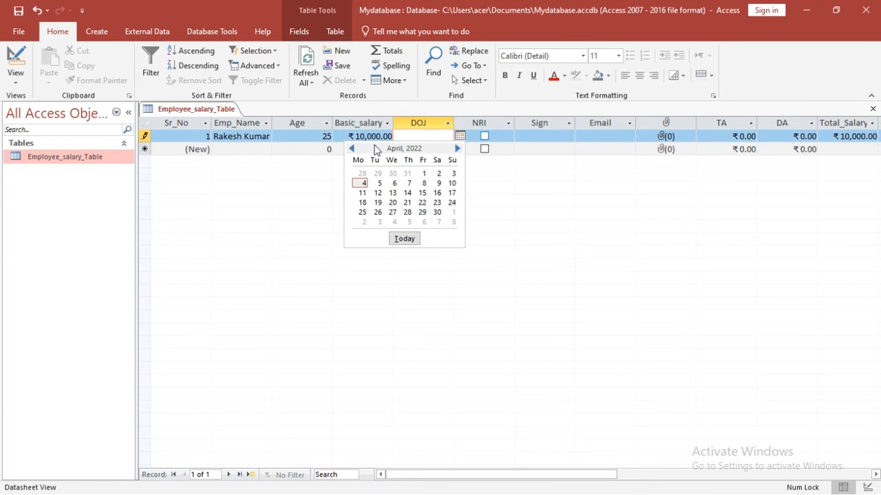
pyautogui.click(353, 149)
pyautogui.click(352, 148)
pyautogui.click(352, 148)
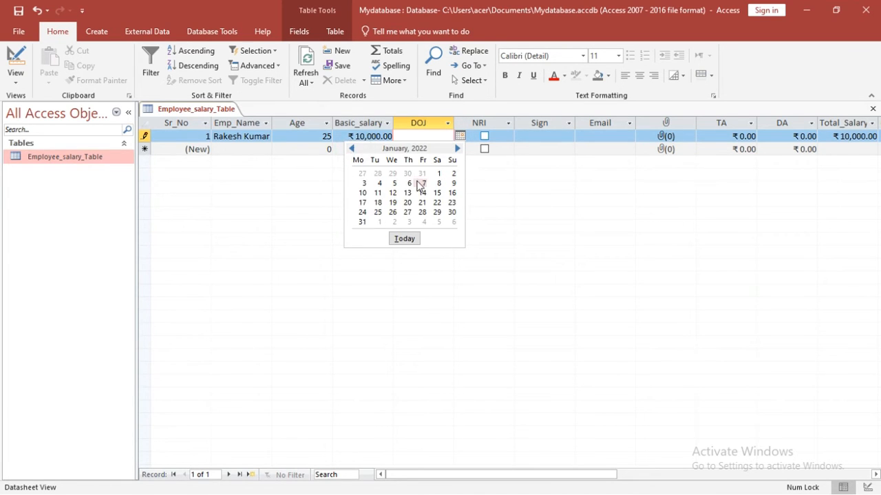
pyautogui.click(393, 183)
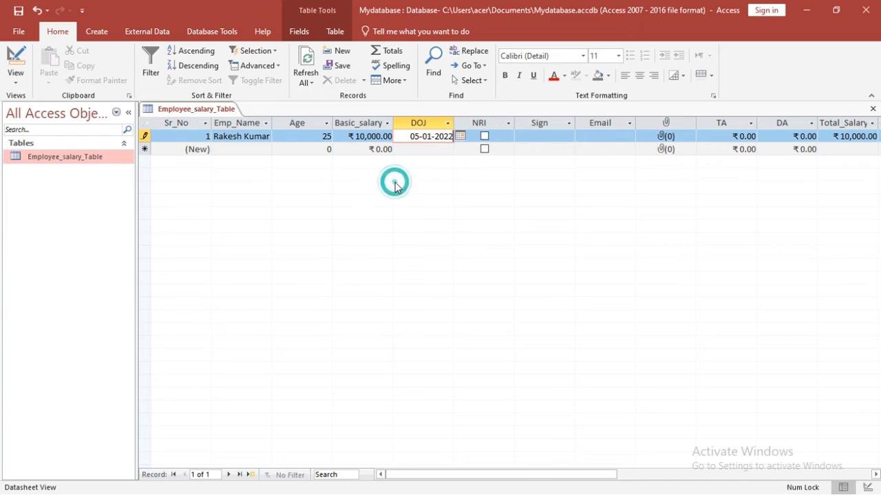
pyautogui.click(484, 137)
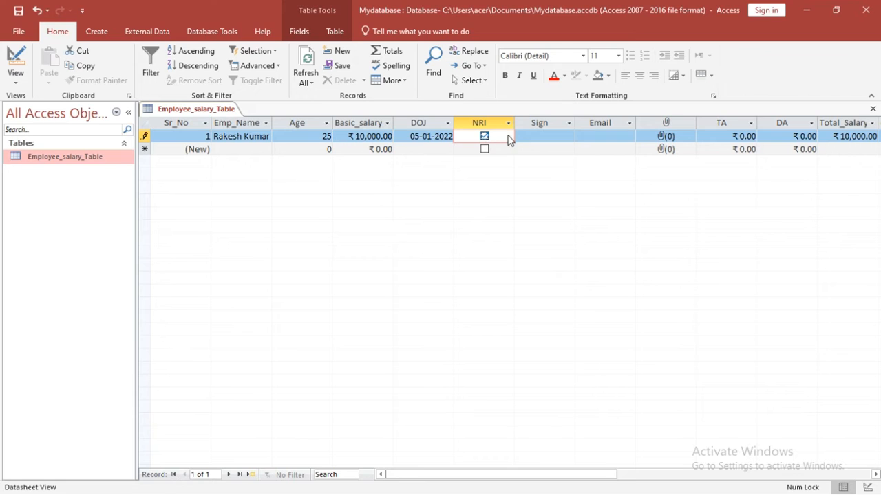
pyautogui.click(540, 139)
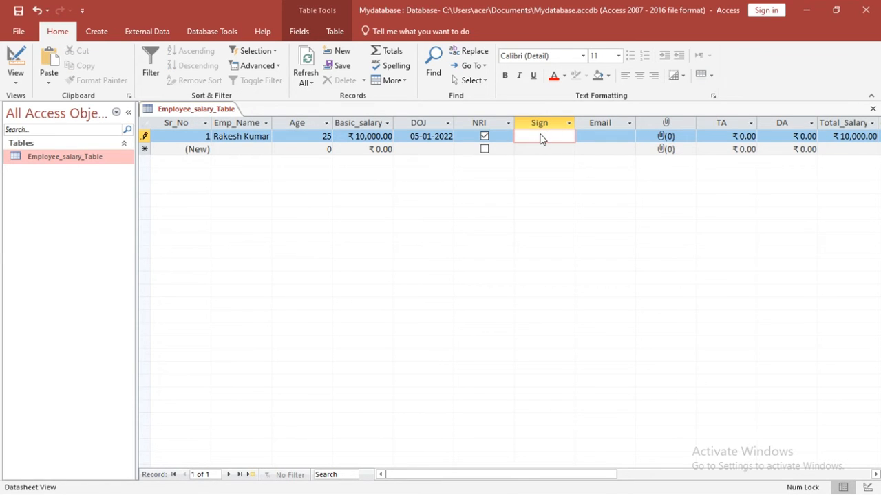
# Step: Insert a Bitmap Image object in the Sign cell and draw a signature in it
pyautogui.rightClick(553, 135)
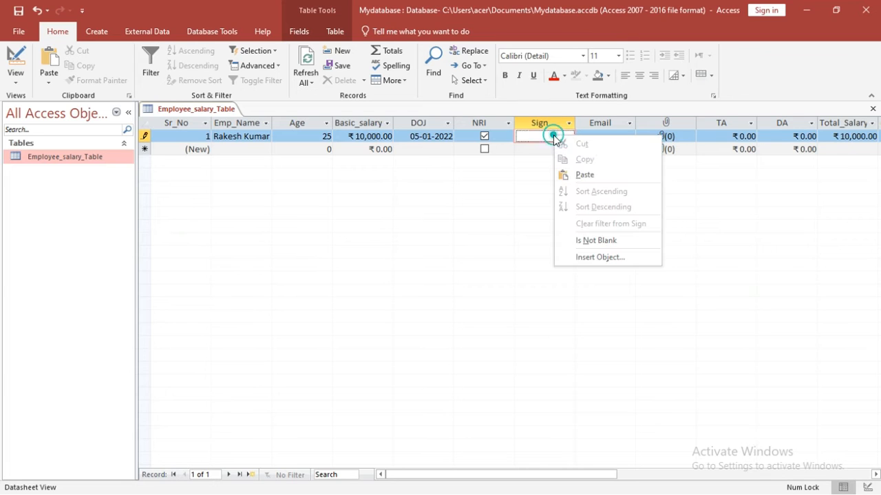
pyautogui.click(580, 256)
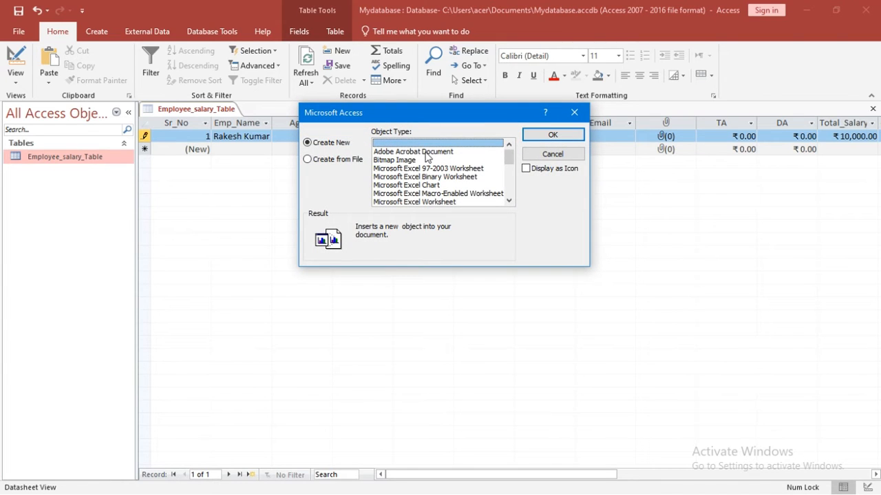
pyautogui.click(398, 162)
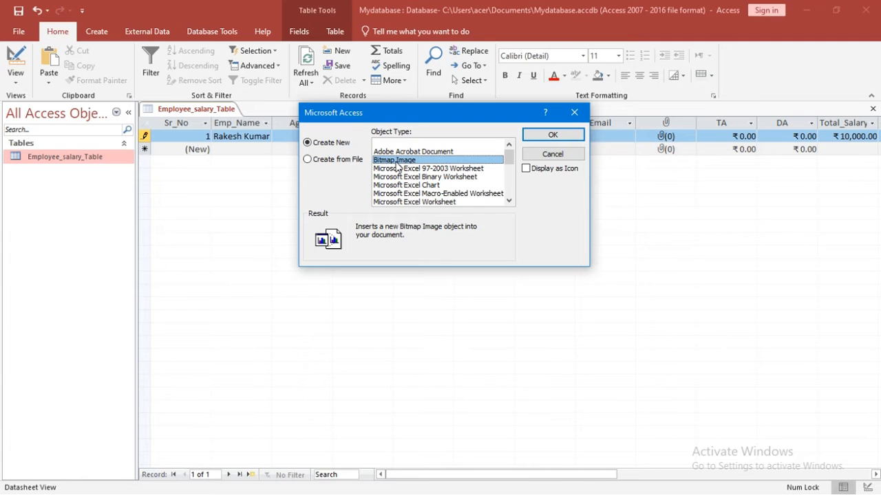
pyautogui.click(561, 136)
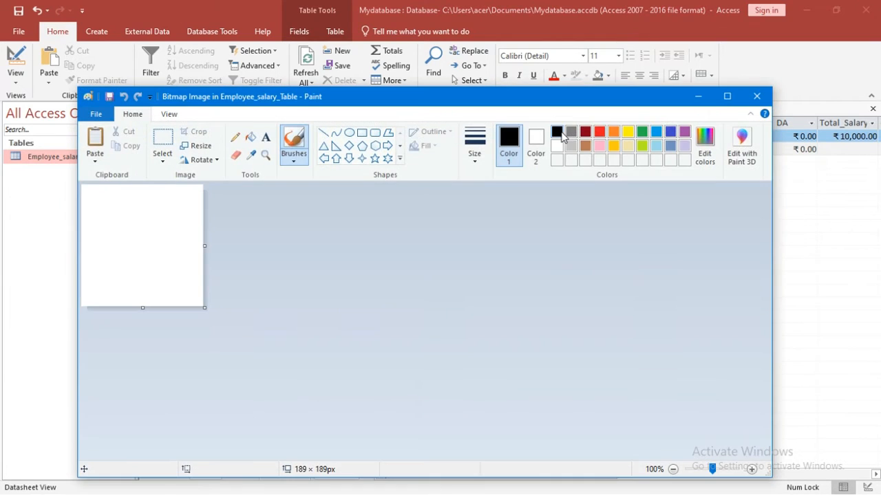
pyautogui.moveTo(144, 216)
pyautogui.mouseDown()
pyautogui.moveTo(195, 241)
pyautogui.moveTo(61, 208)
pyautogui.moveTo(76, 239)
pyautogui.moveTo(211, 252)
pyautogui.mouseUp()
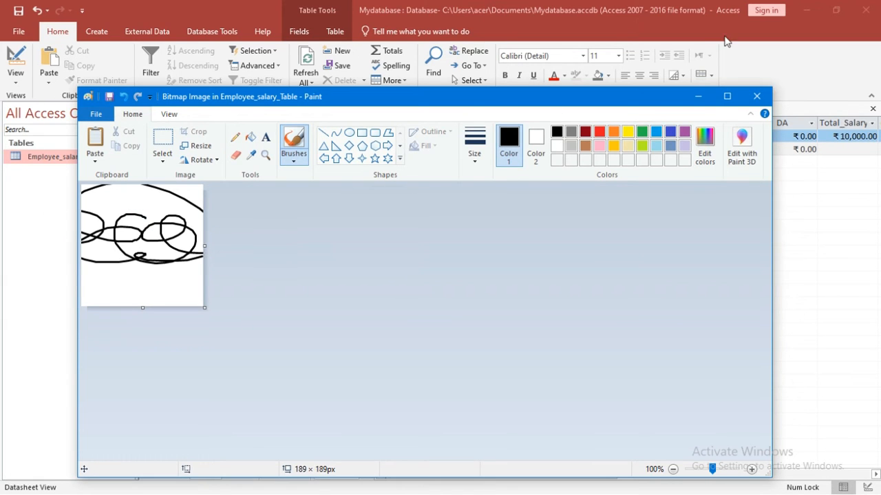
pyautogui.click(758, 97)
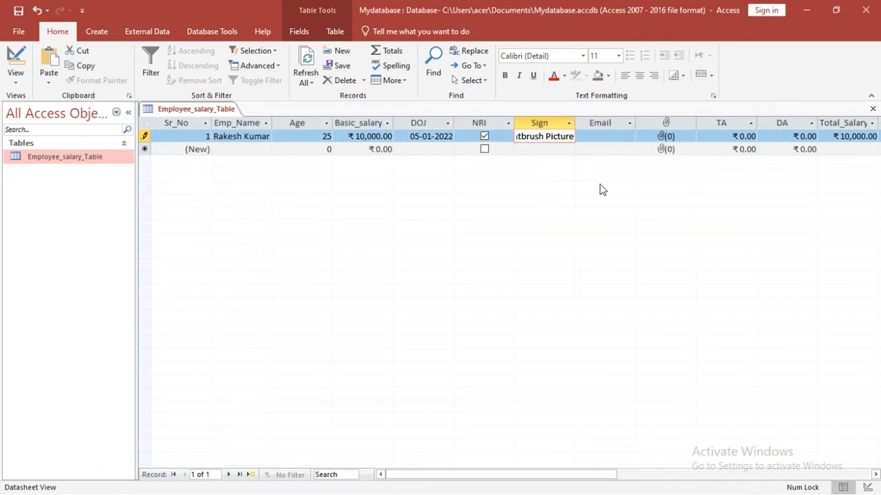
# Step: Reopen the stored signature image to check it, then return to the datasheet
pyautogui.click(610, 135)
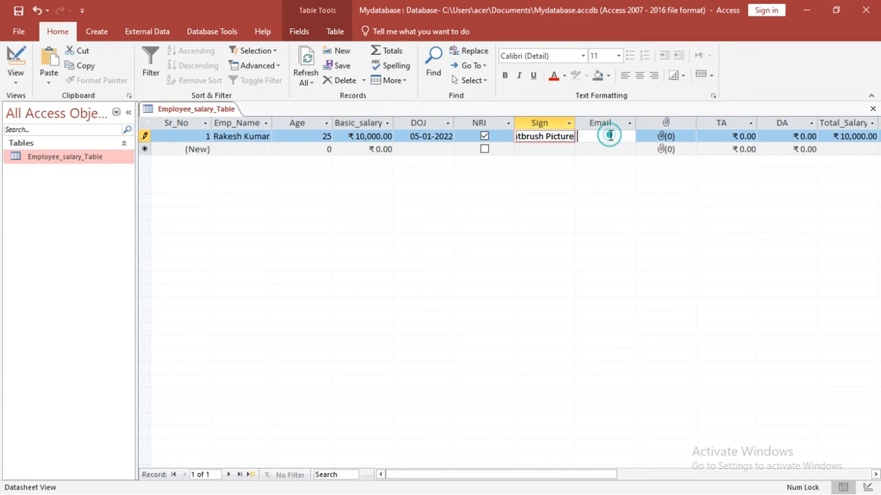
pyautogui.doubleClick(546, 137)
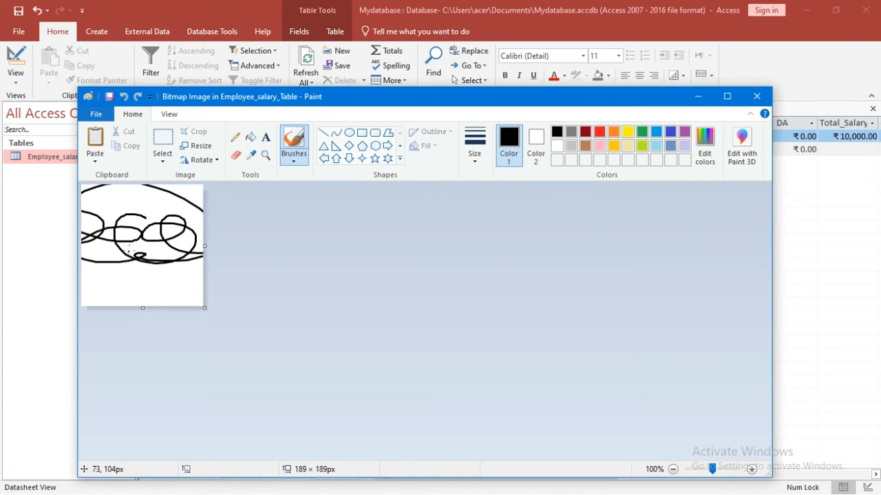
pyautogui.click(756, 97)
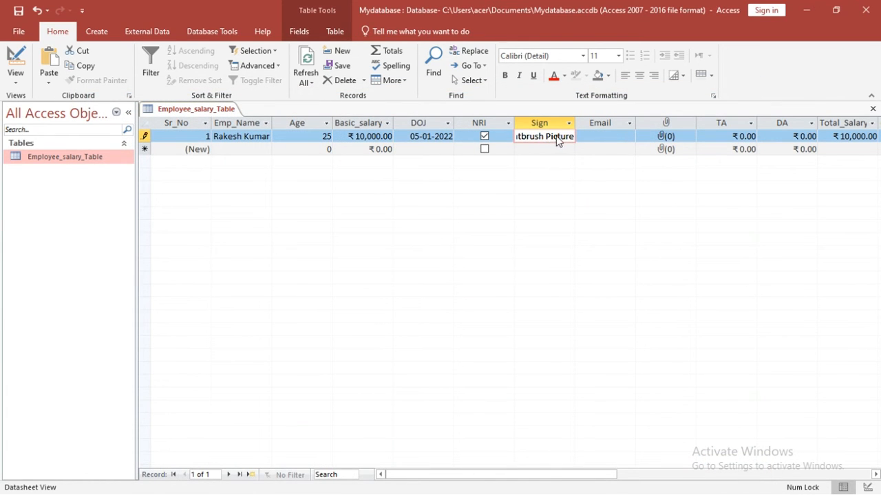
pyautogui.click(605, 133)
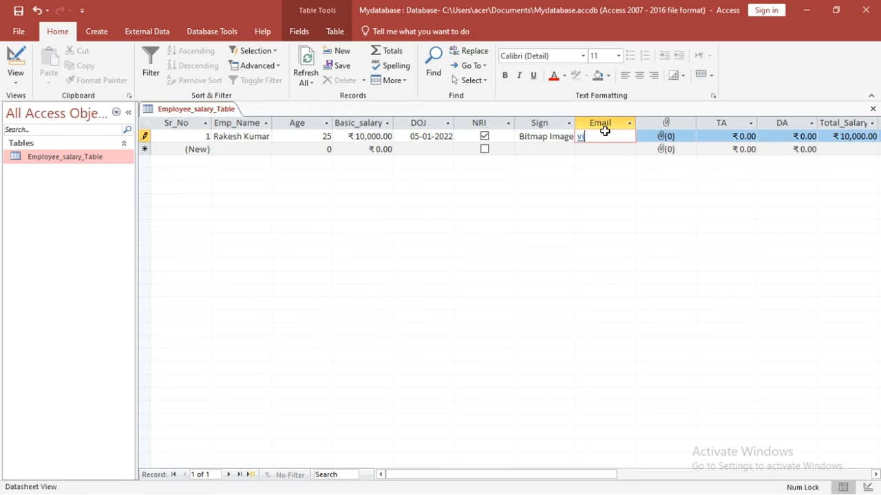
# Step: Enter the employee's e-mail address and attach MyPic.jpg from the Desktop to the Photo field
pyautogui.click(663, 137)
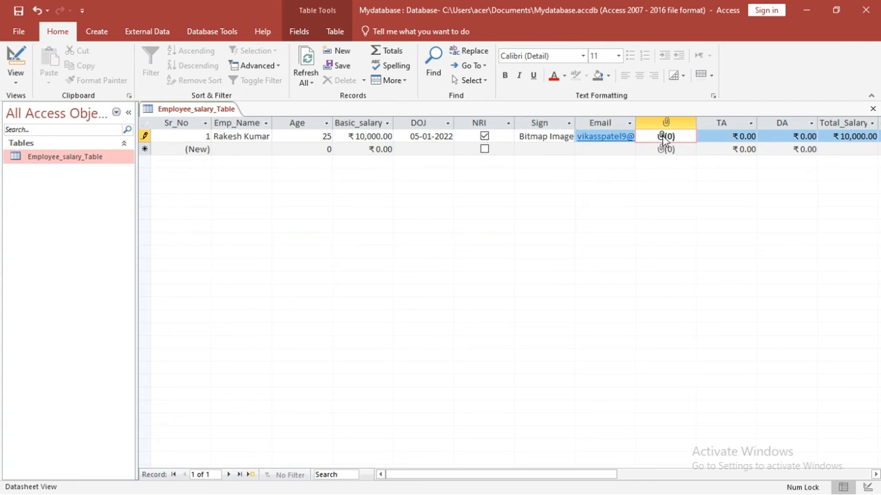
pyautogui.doubleClick(664, 138)
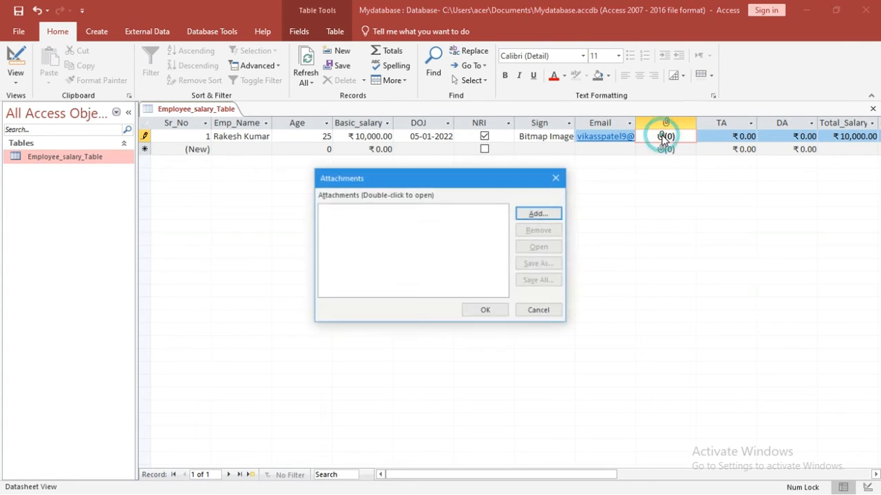
pyautogui.click(539, 213)
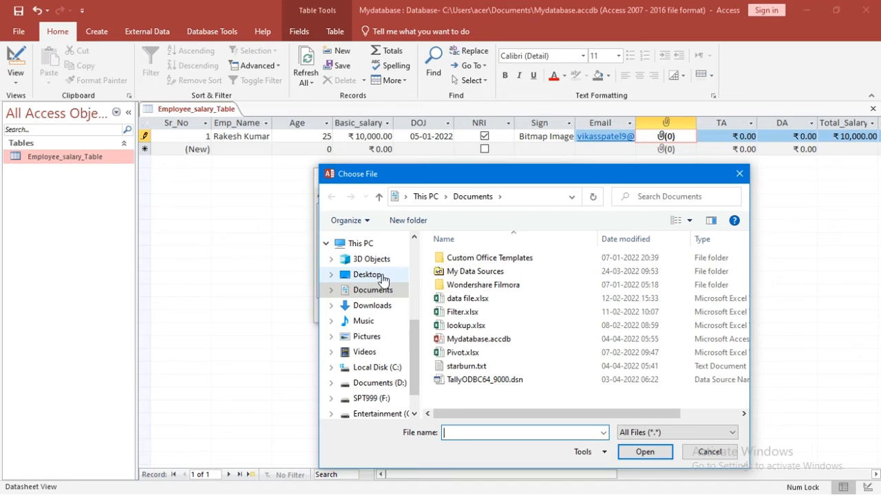
pyautogui.click(375, 275)
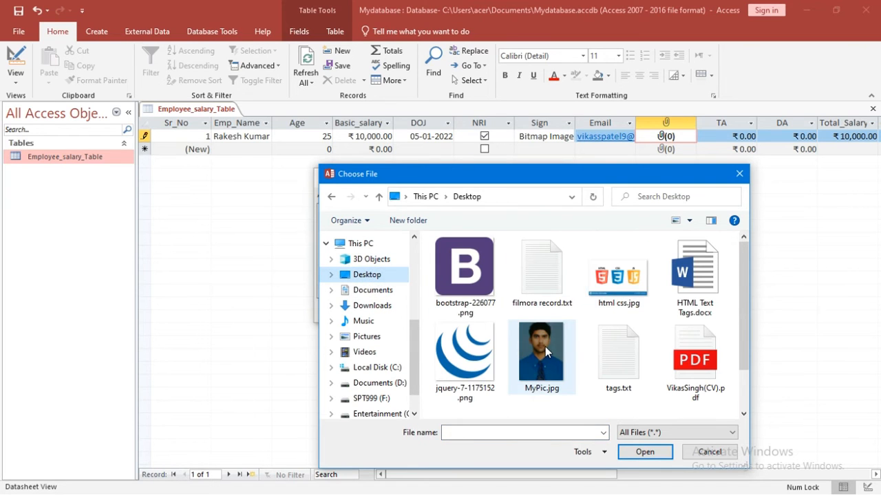
pyautogui.doubleClick(545, 347)
pyautogui.click(486, 311)
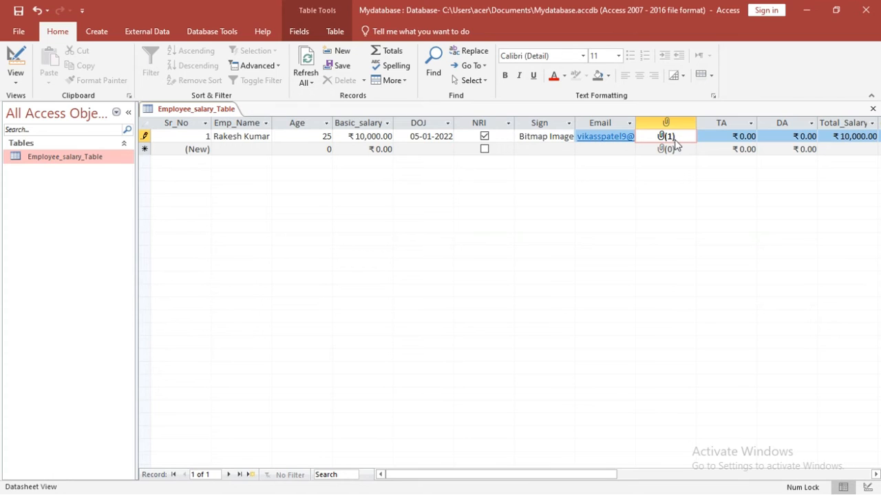
# Step: Enter TA 1200 and DA 1500 for the first employee so Total_Salary reads ₹12,700
pyautogui.click(714, 139)
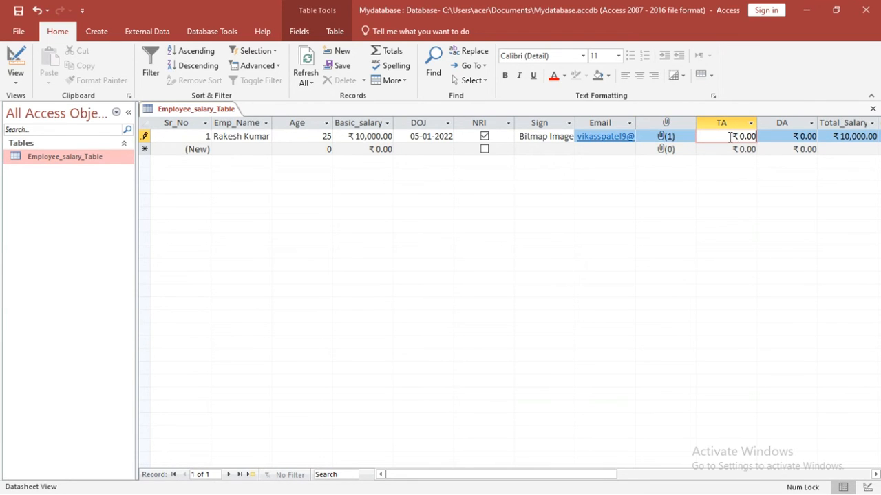
pyautogui.press('BackSpace')
pyautogui.press('BackSpace')
pyautogui.write('12000')
pyautogui.click(808, 136)
pyautogui.write('150')
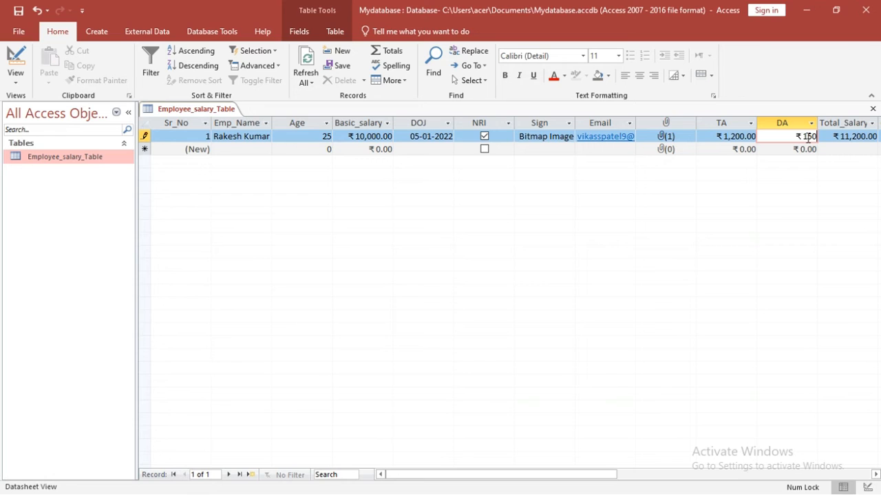
pyautogui.write('0')
pyautogui.press('Tab')
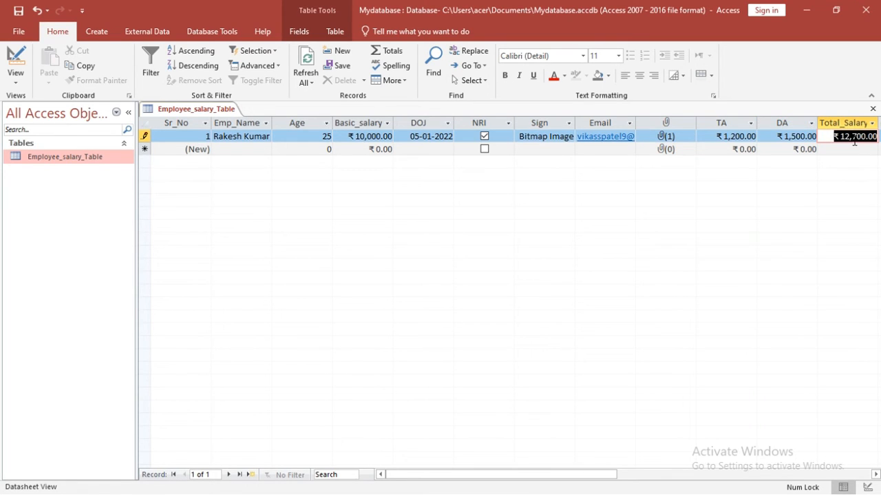
pyautogui.press('Tab')
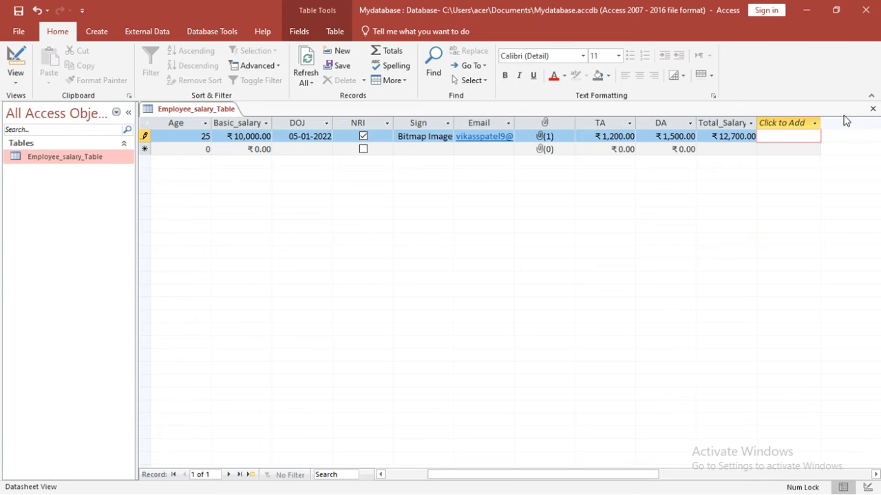
# Step: Review the new-field type list, the Fields tab, and the Total_Salary and DA column settings without changes
pyautogui.click(815, 125)
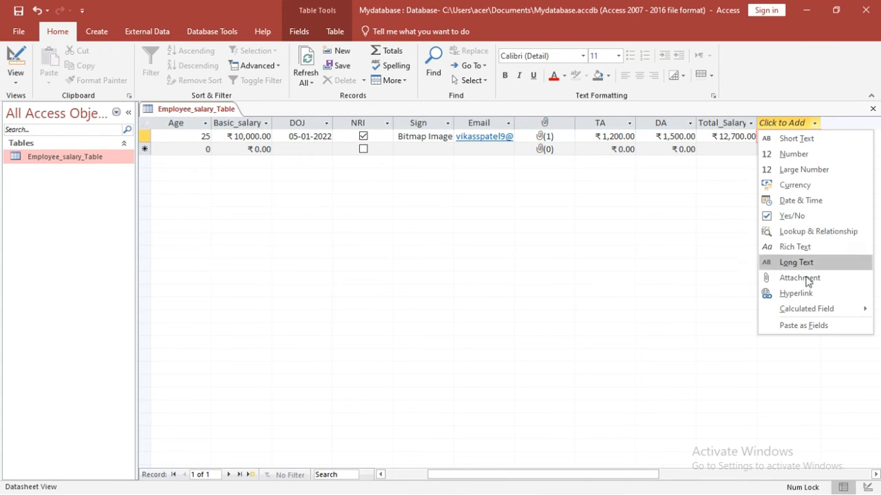
pyautogui.click(634, 227)
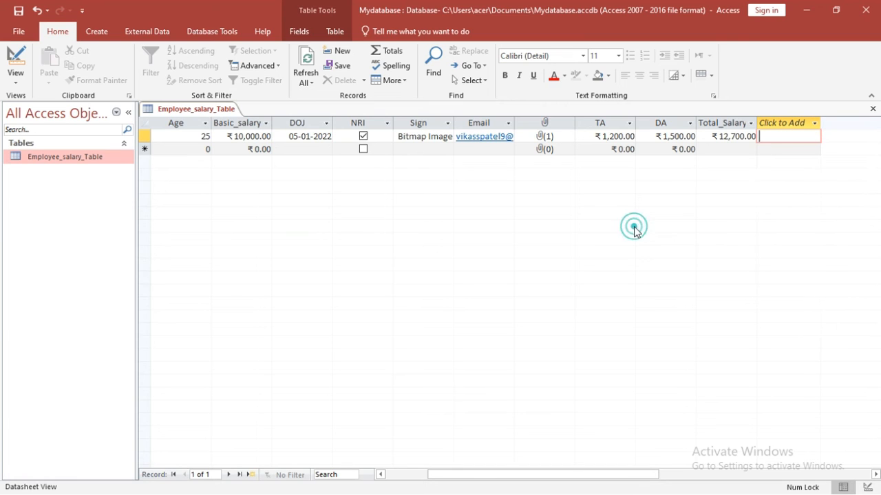
pyautogui.click(298, 32)
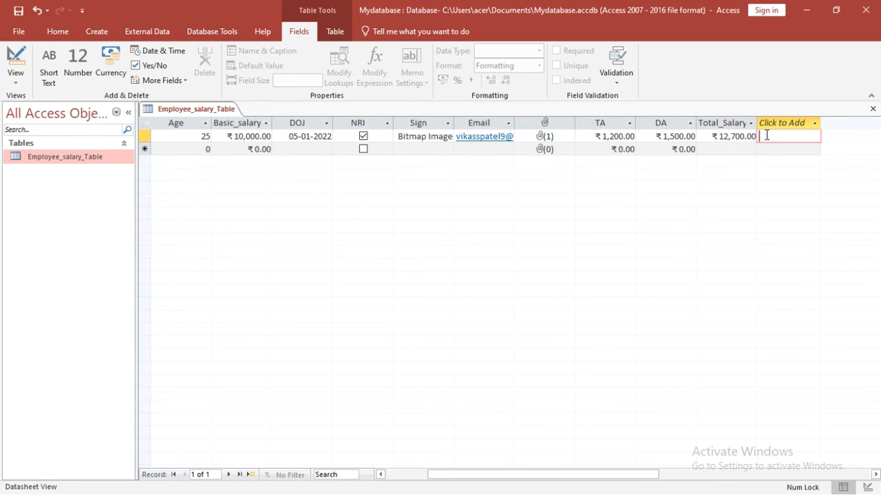
pyautogui.click(731, 122)
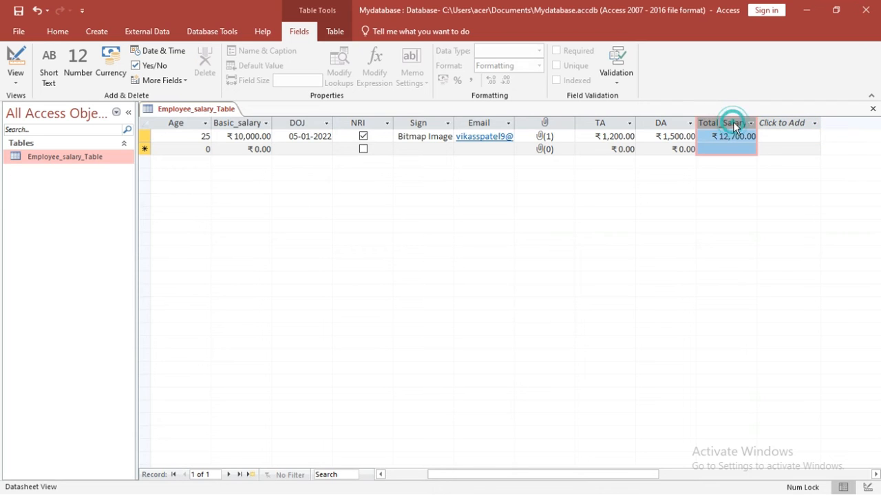
pyautogui.click(657, 124)
pyautogui.rightClick(659, 124)
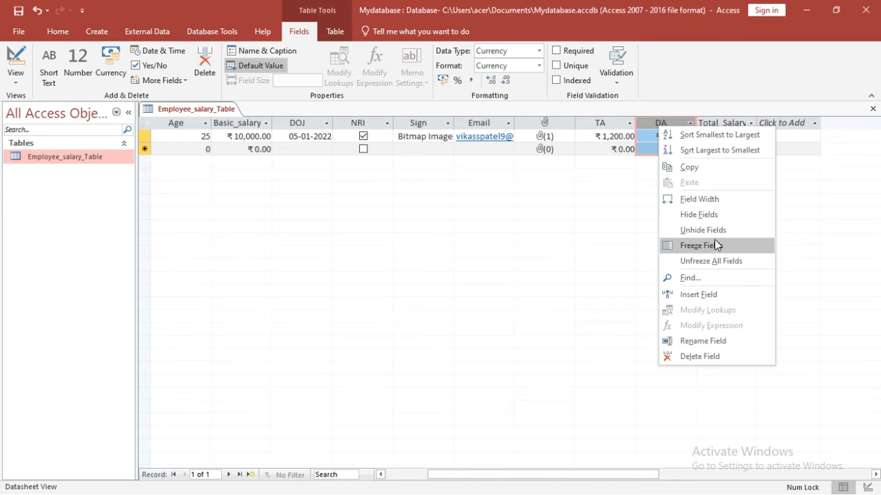
pyautogui.click(584, 238)
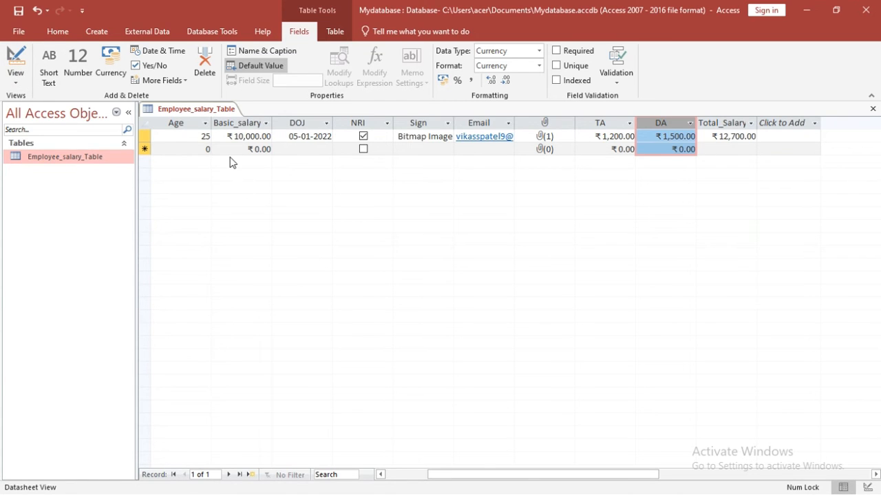
# Step: Create a blank table, save it as newtable in Design View, then return to Datasheet View
pyautogui.click(97, 33)
pyautogui.click(64, 64)
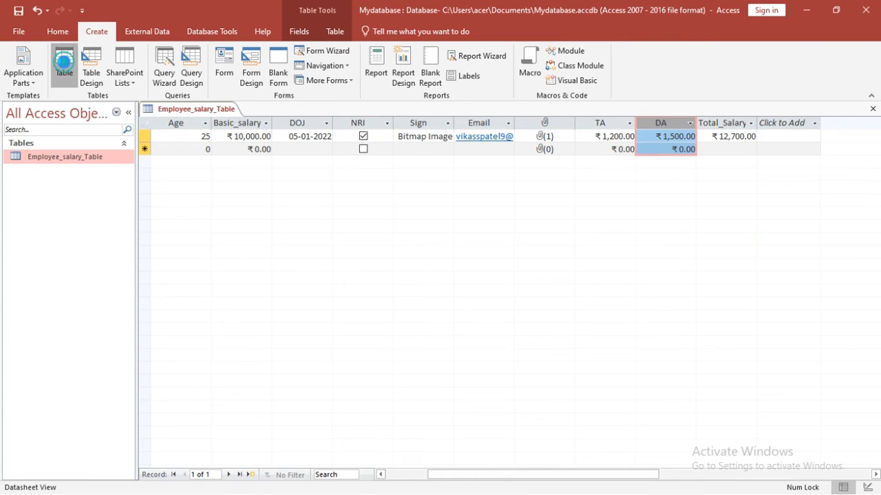
pyautogui.click(43, 175)
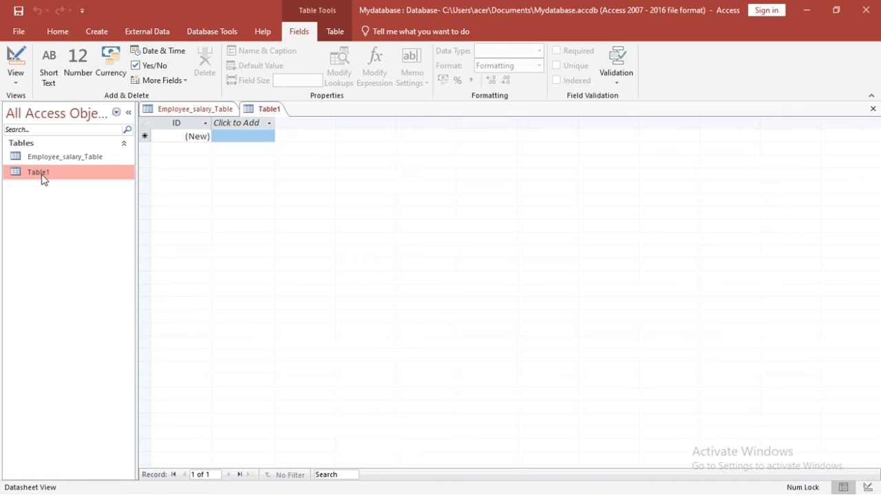
pyautogui.click(18, 85)
pyautogui.click(47, 133)
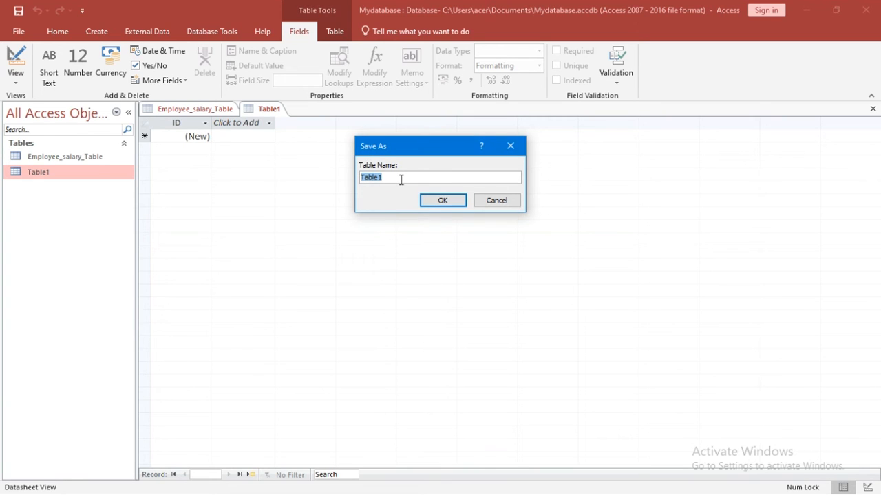
pyautogui.write('newt')
pyautogui.click(446, 201)
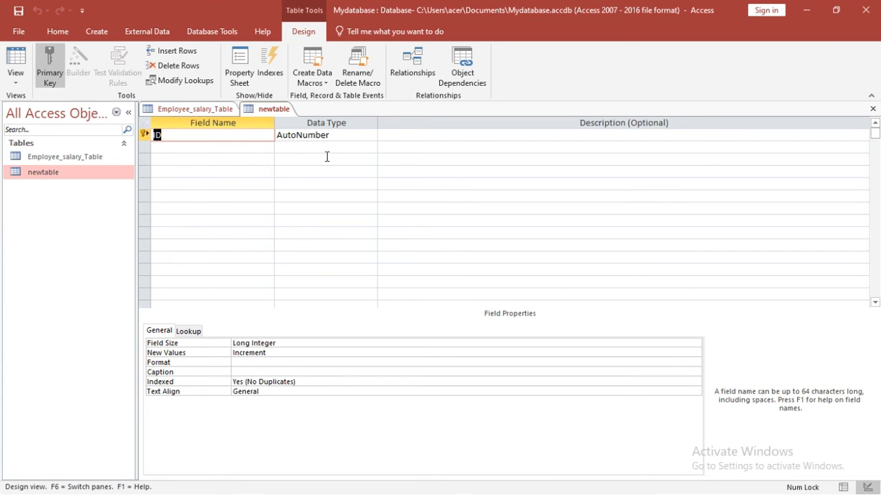
pyautogui.click(17, 80)
pyautogui.click(30, 112)
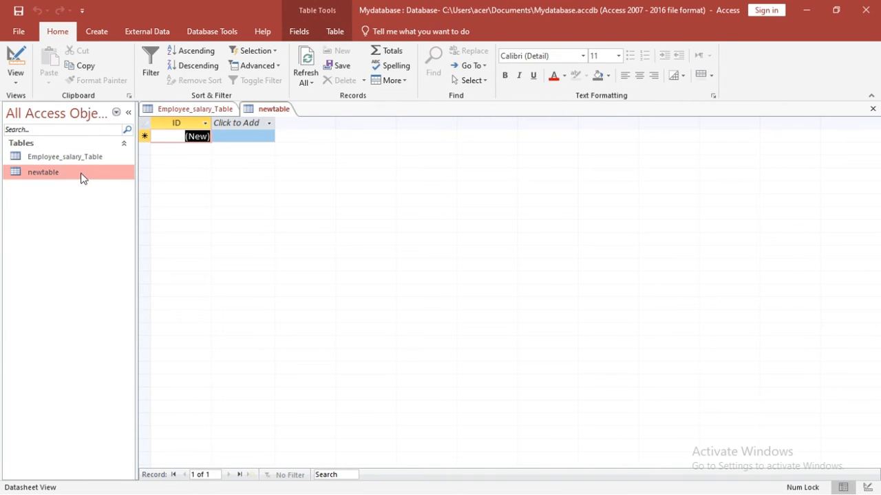
# Step: Close the open newtable document
pyautogui.click(254, 110)
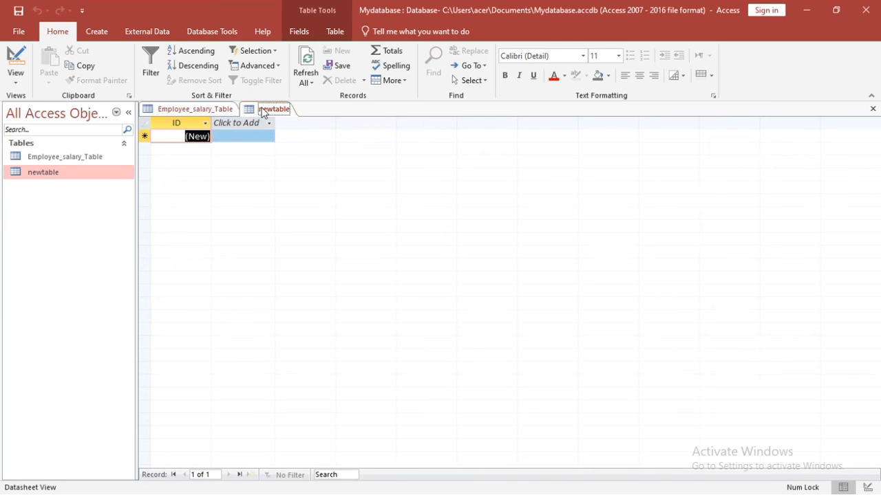
pyautogui.rightClick(262, 112)
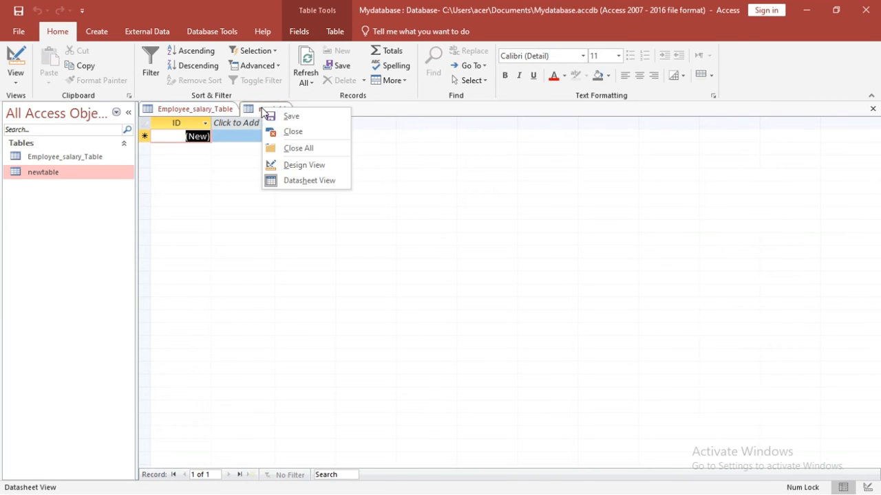
pyautogui.click(277, 127)
# Step: Delete newtable from the navigation pane, confirming with Yes, and create another blank table
pyautogui.click(44, 173)
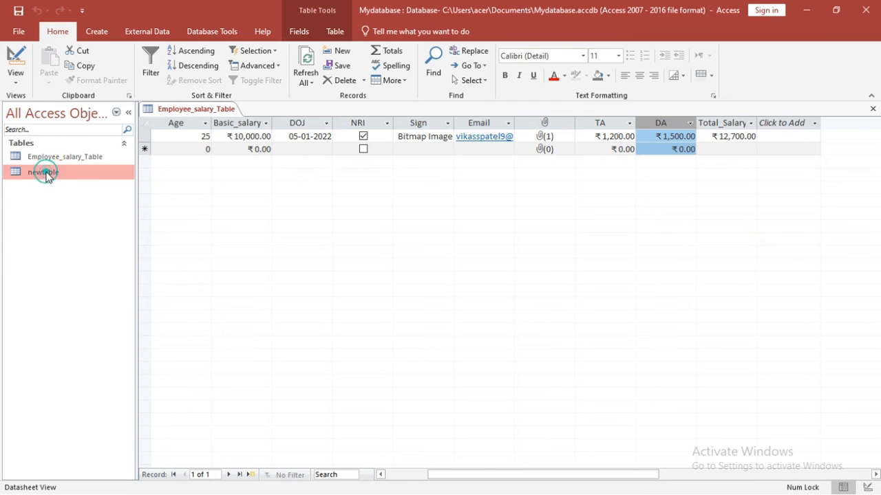
pyautogui.rightClick(46, 176)
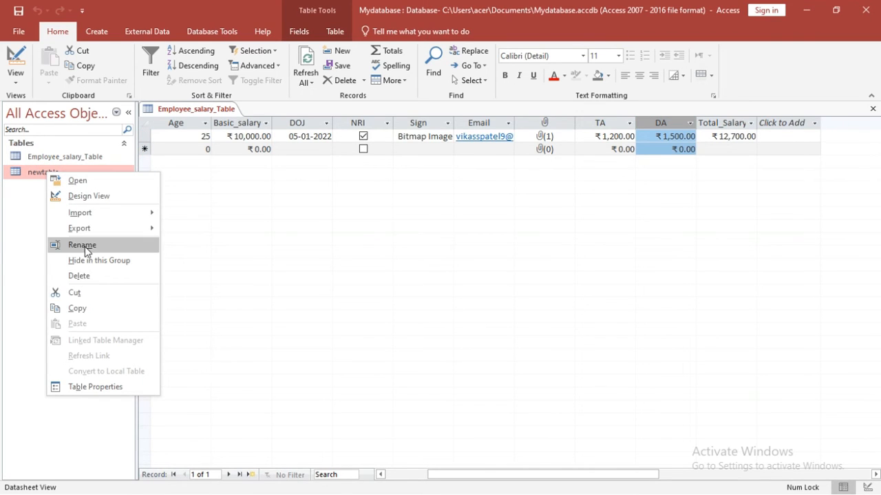
pyautogui.click(84, 277)
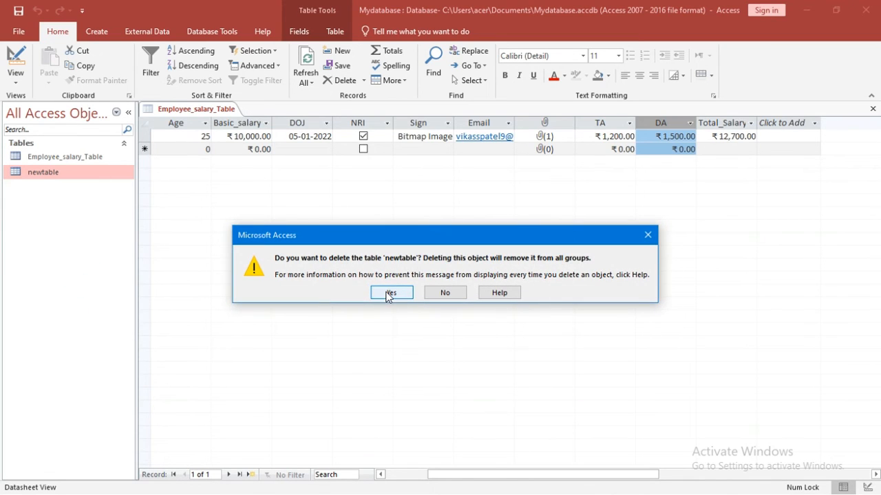
pyautogui.click(389, 294)
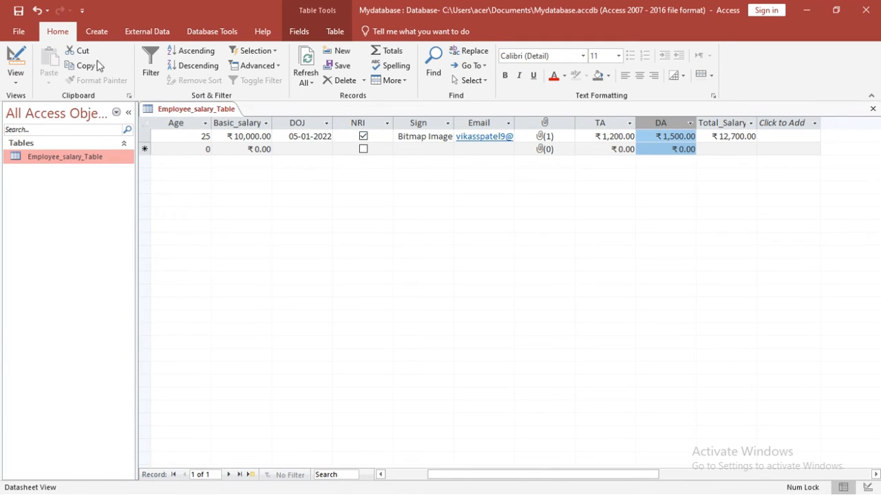
pyautogui.click(104, 30)
pyautogui.click(53, 63)
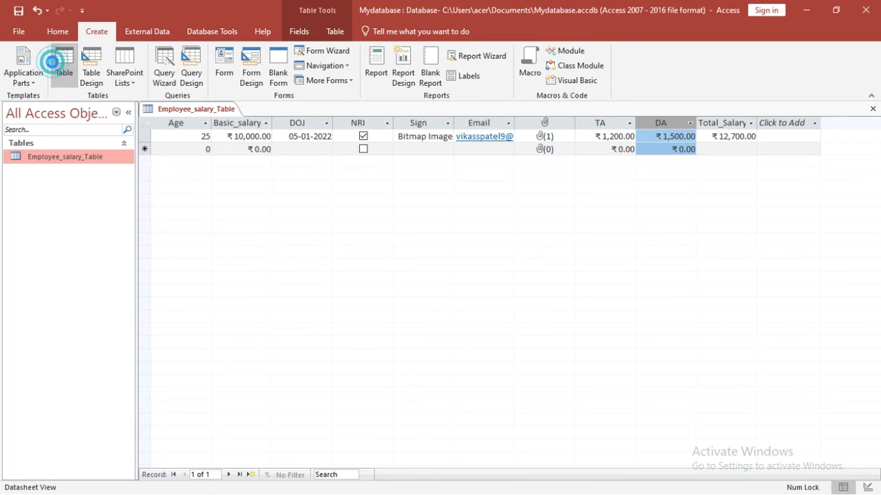
# Step: Switch Table1 to Design View, saving it as Address_table, and select the ID field name
pyautogui.click(47, 172)
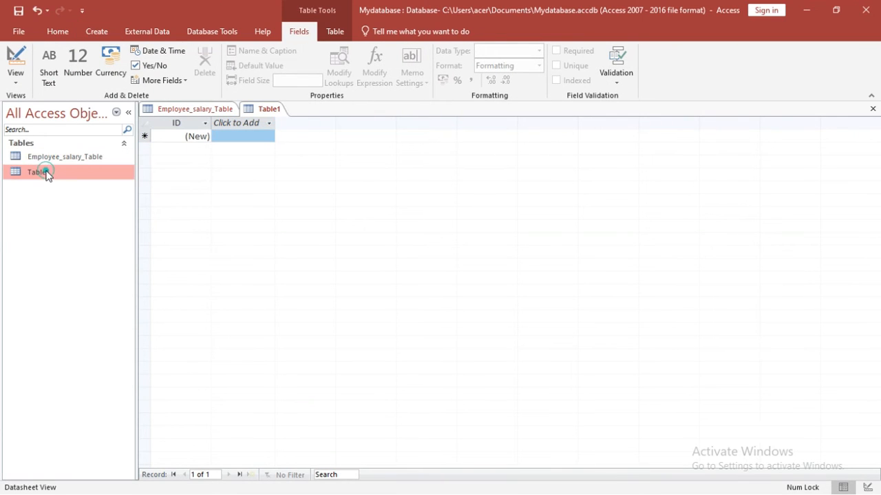
pyautogui.click(16, 80)
pyautogui.click(36, 133)
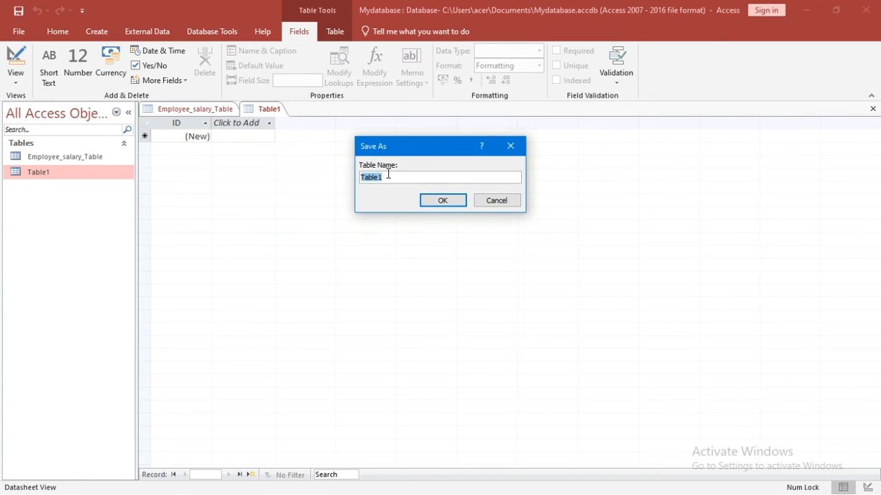
pyautogui.write('Address_table')
pyautogui.click(441, 201)
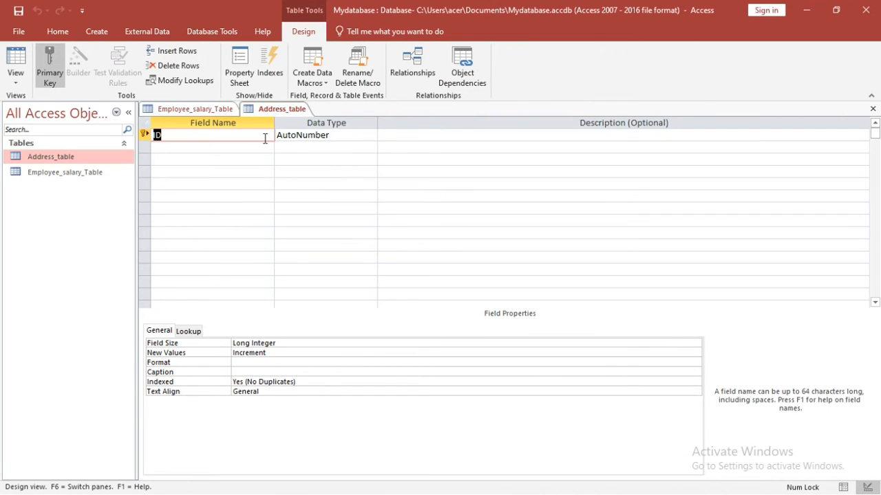
pyautogui.click(235, 133)
# Step: Rename the ID field to srno and keep it as the primary key
pyautogui.press('BackSpace')
pyautogui.press('BackSpace')
pyautogui.write('srno')
pyautogui.click(295, 135)
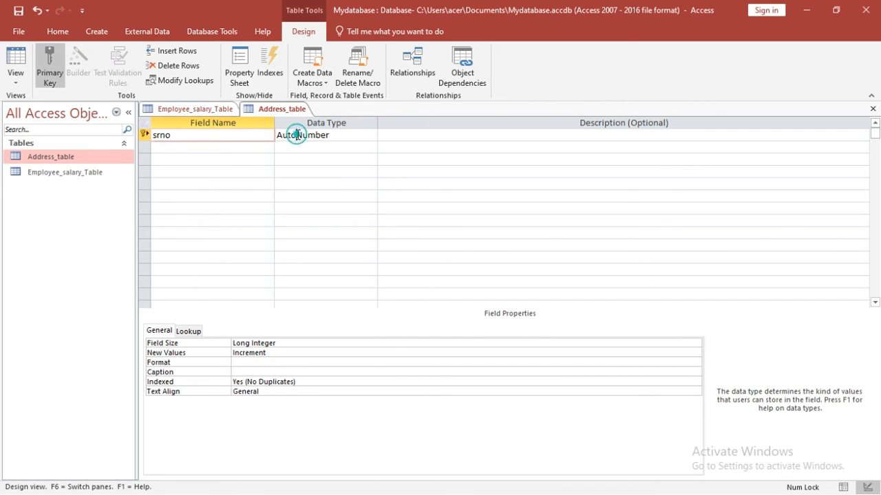
pyautogui.click(191, 137)
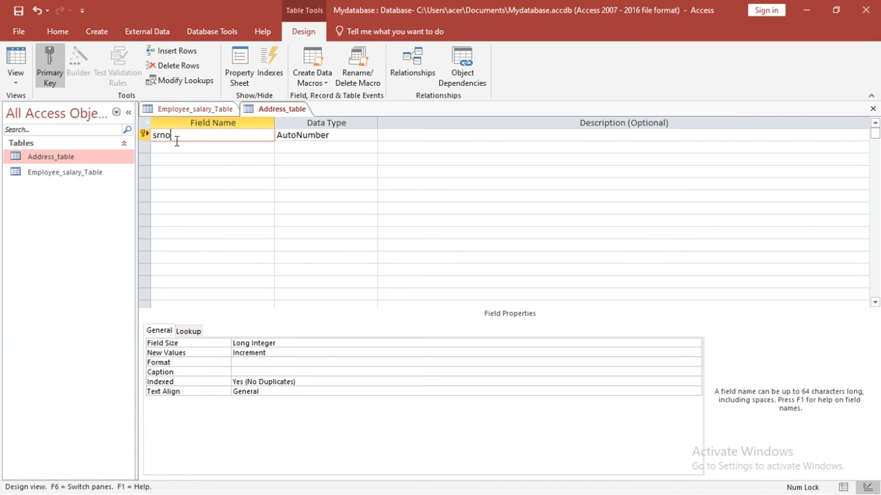
pyautogui.click(62, 72)
pyautogui.click(50, 73)
# Step: Add a second field named Name with the Short Text data type
pyautogui.click(238, 151)
pyautogui.write('A')
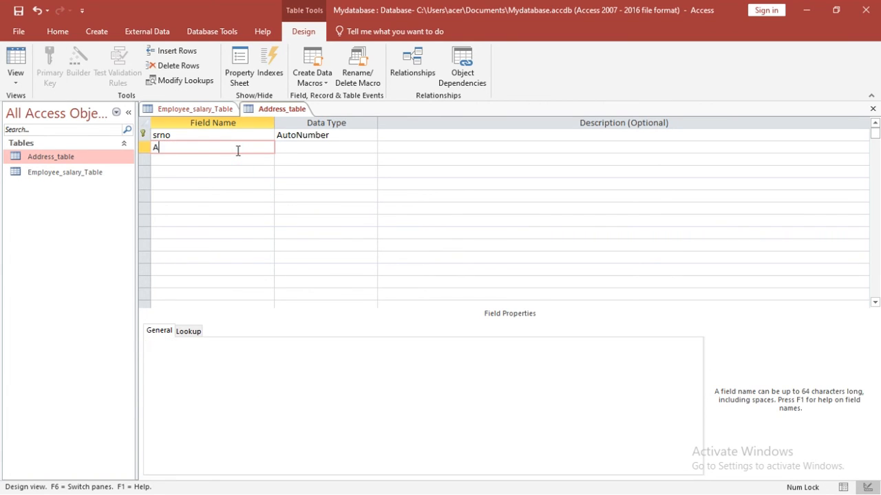
pyautogui.press('BackSpace')
pyautogui.write('N')
pyautogui.press('BackSpace')
pyautogui.write('Name')
pyautogui.click(311, 146)
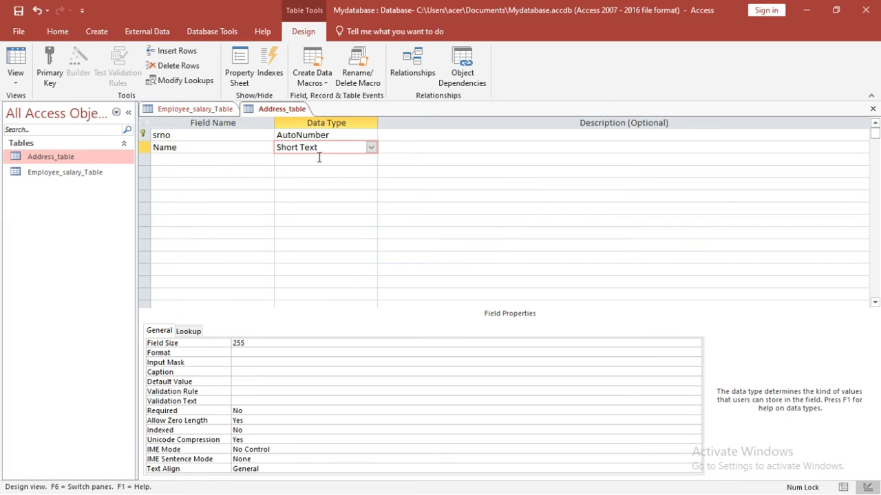
# Step: Type City in the third field row and bring up its data type choices
pyautogui.click(223, 158)
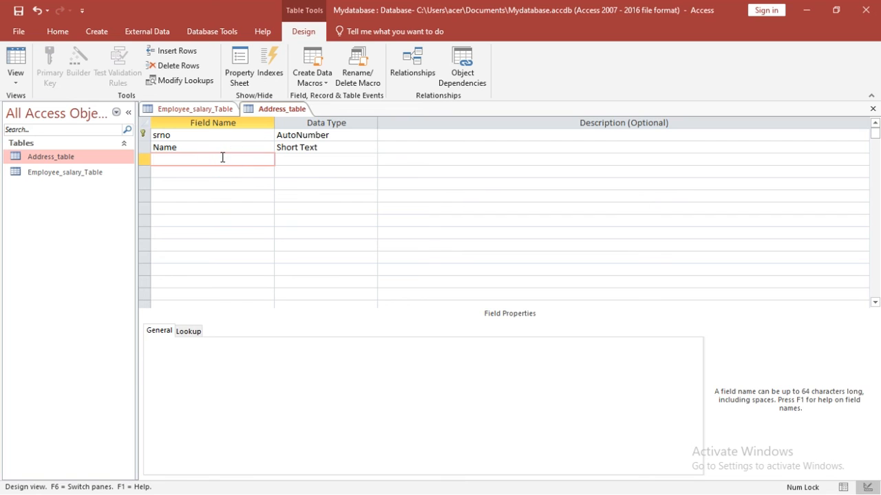
pyautogui.write('City')
pyautogui.click(287, 163)
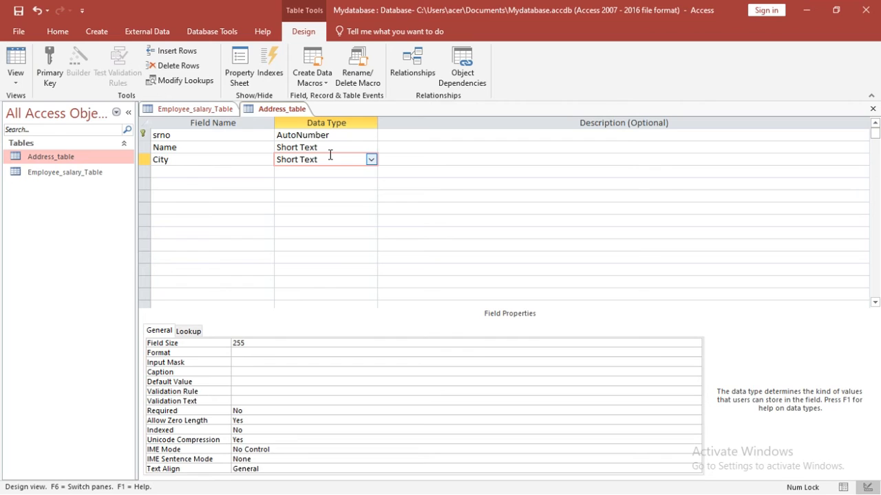
pyautogui.click(372, 161)
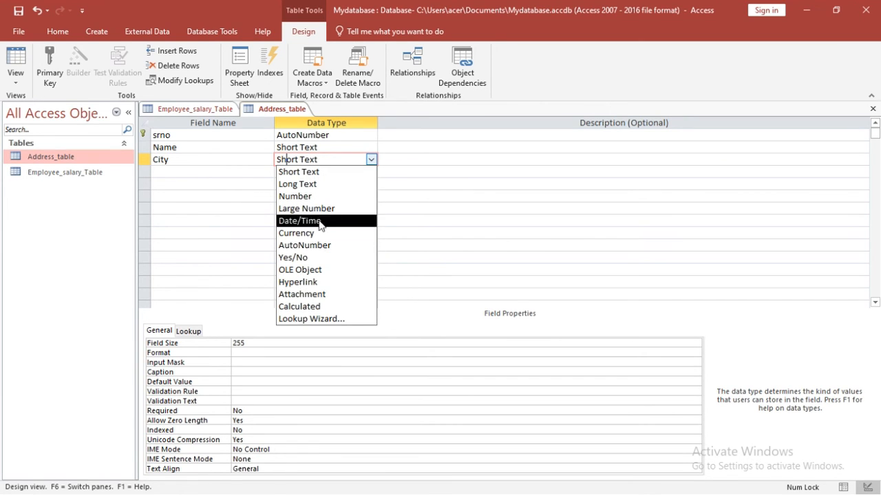
# Step: Start the Lookup Wizard for City, choosing to type in the values yourself
pyautogui.click(336, 319)
pyautogui.click(371, 157)
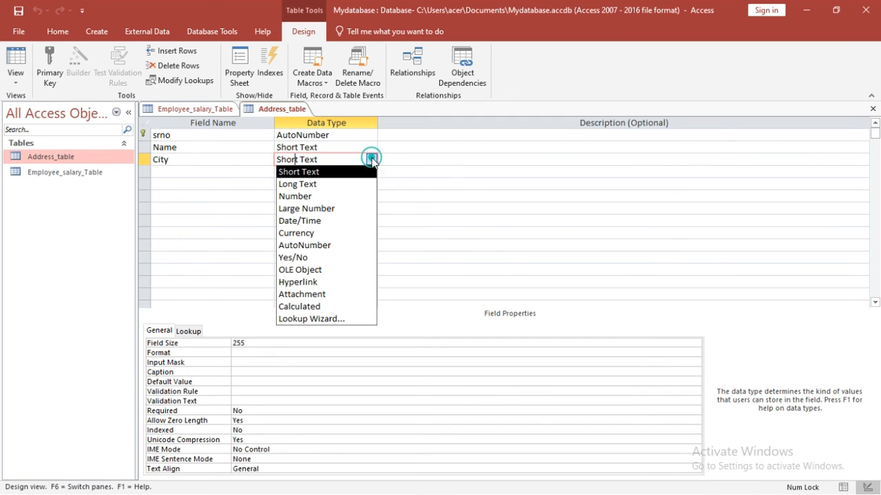
pyautogui.click(316, 320)
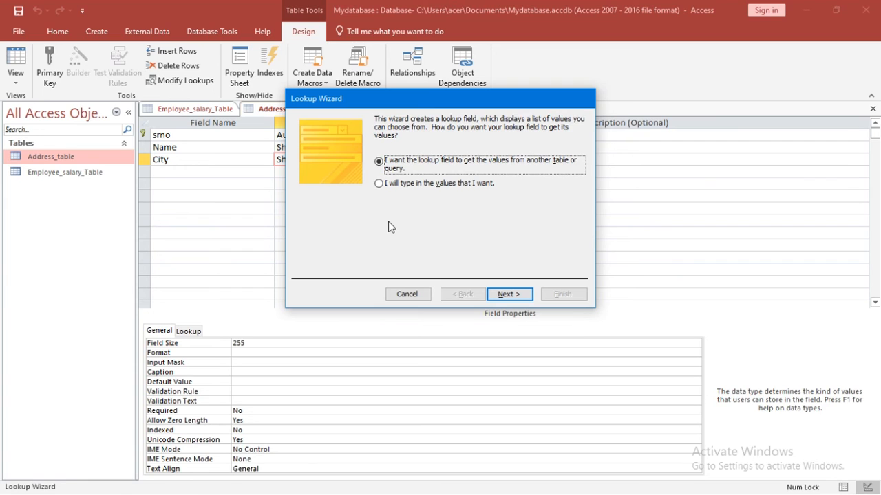
pyautogui.click(379, 184)
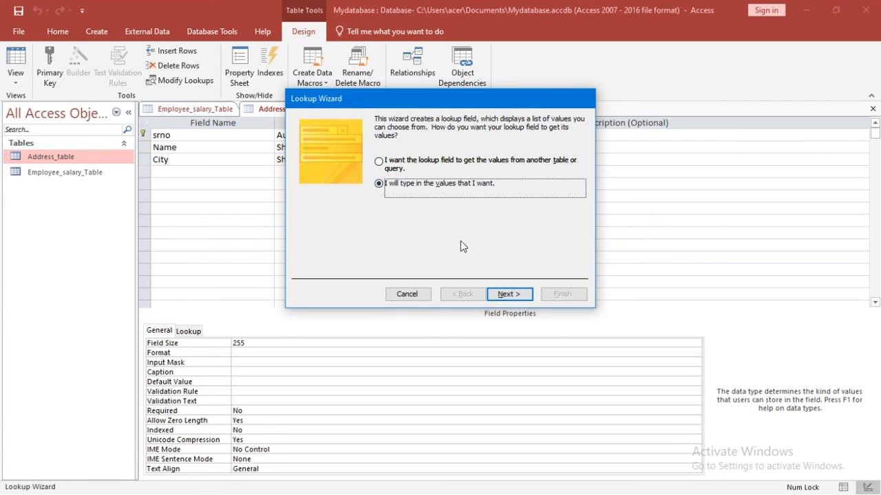
pyautogui.click(508, 294)
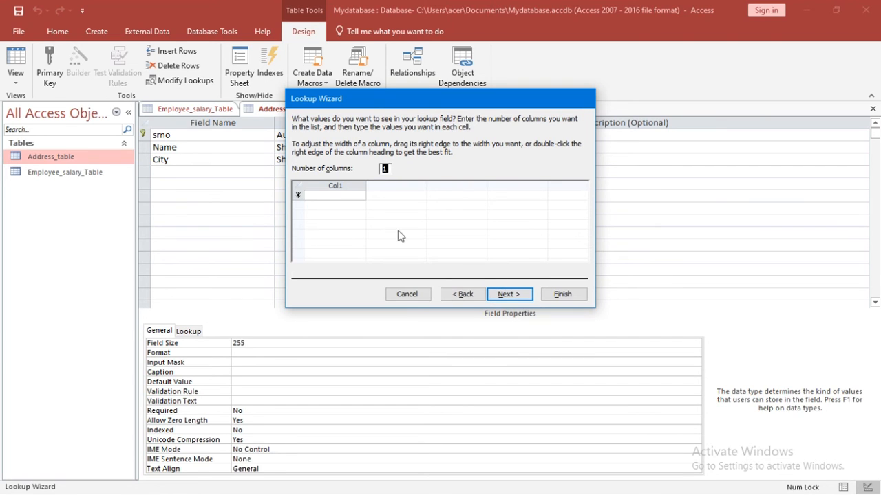
# Step: Enter Kanpur, Lucknow, Fatehpur and Prayagraj as the lookup values and finish the wizard
pyautogui.click(351, 195)
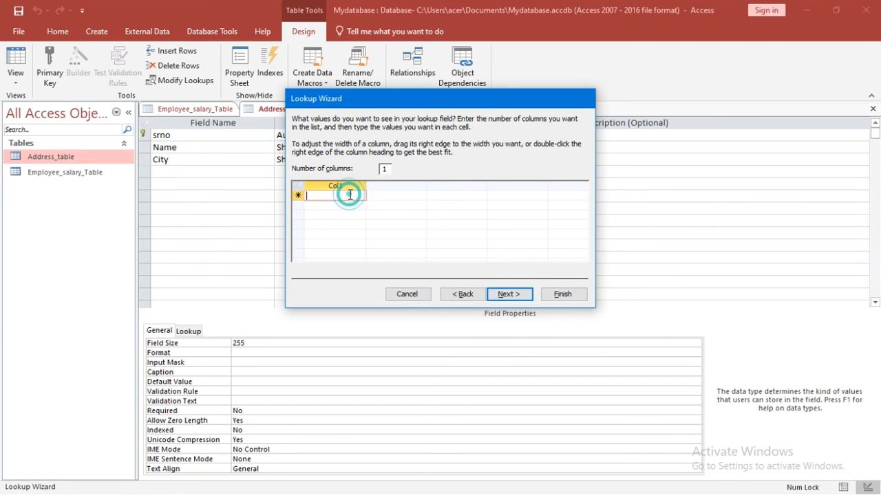
pyautogui.write('Nanded')
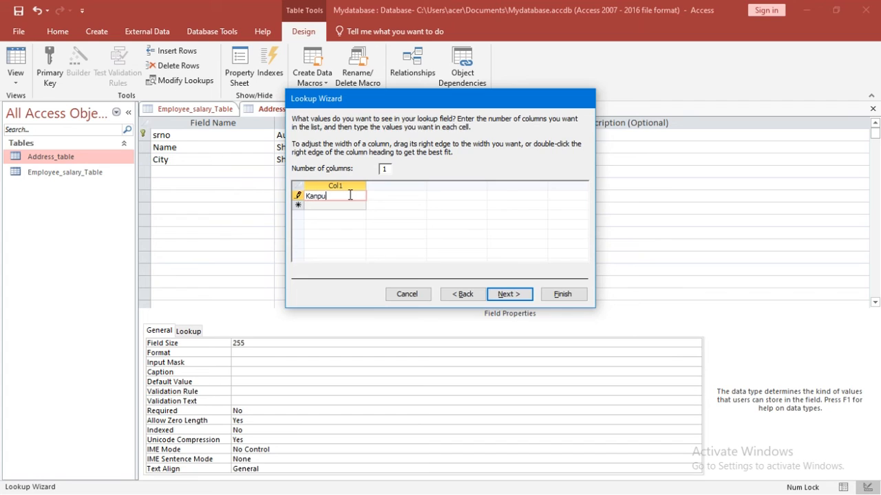
pyautogui.press('Return')
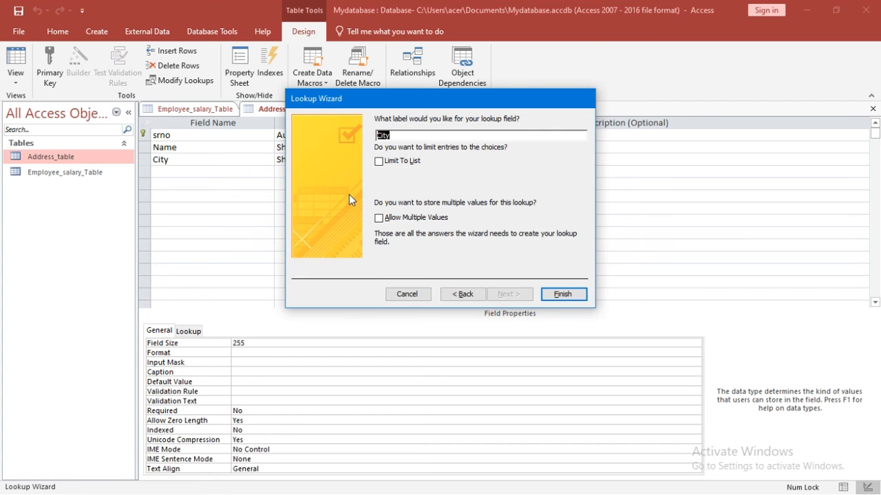
pyautogui.click(463, 293)
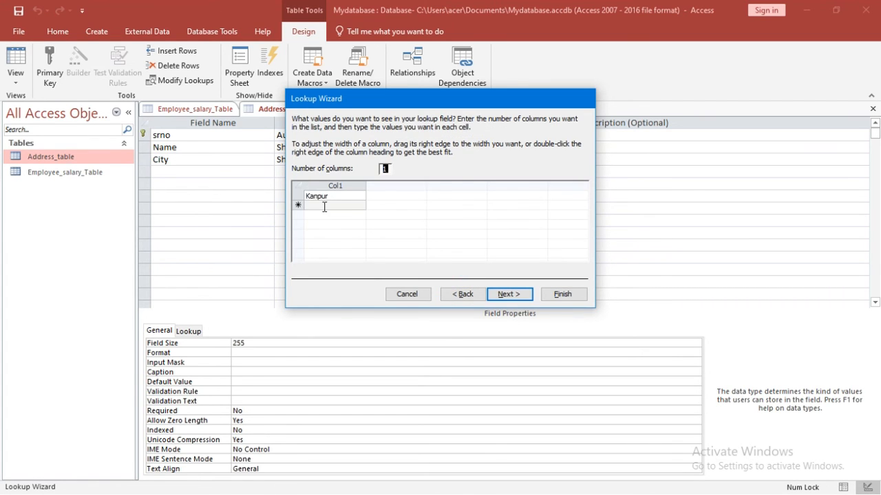
pyautogui.click(324, 205)
pyautogui.write('Luc')
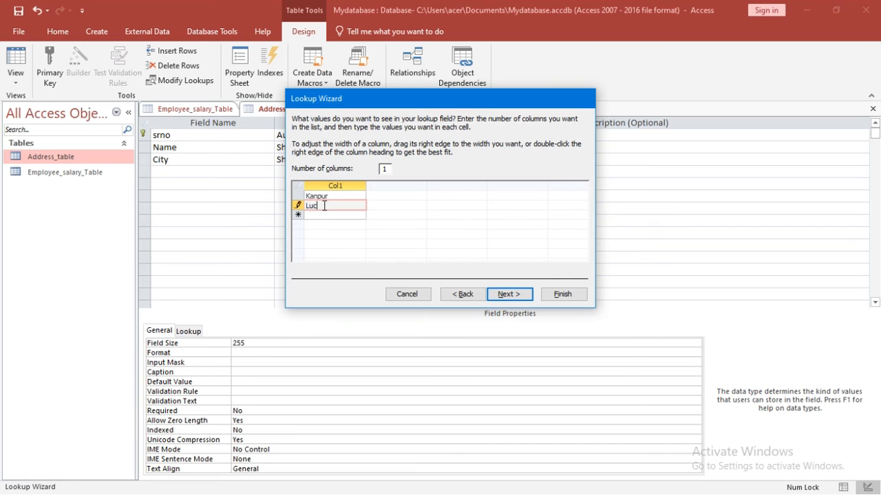
pyautogui.write('know')
pyautogui.click(322, 214)
pyautogui.write('Fatehpur')
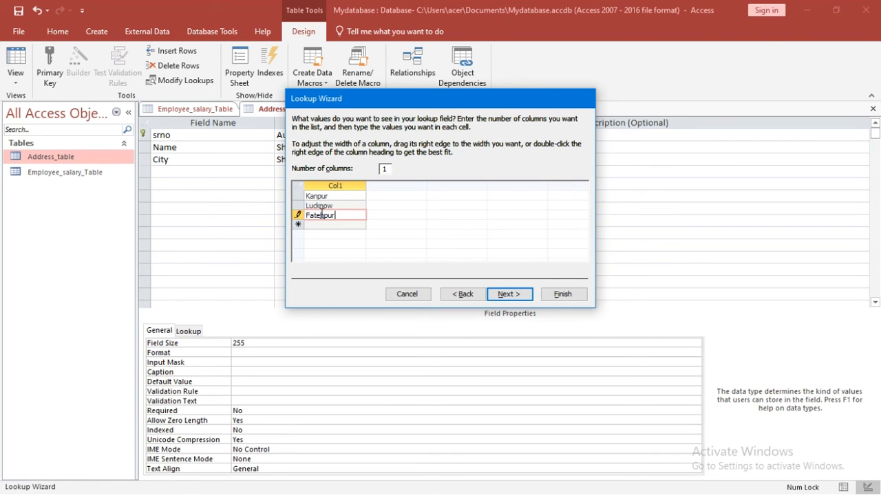
pyautogui.click(344, 225)
pyautogui.write('Prayagraj')
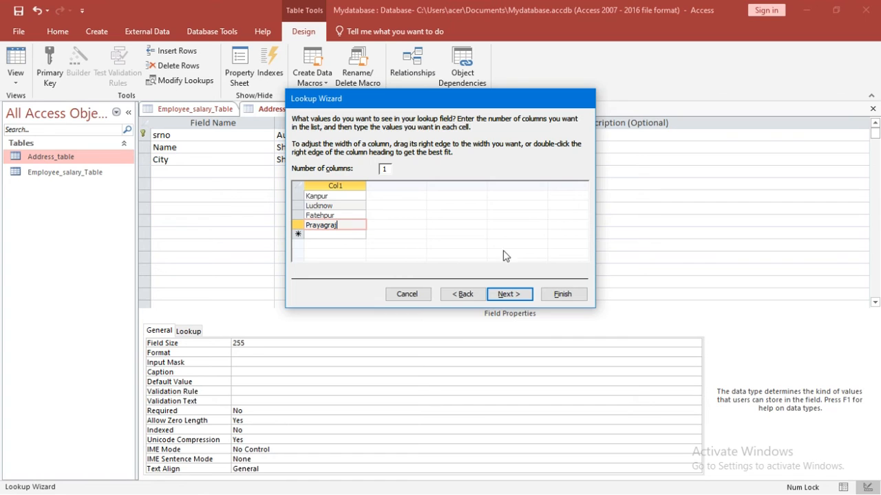
pyautogui.click(509, 295)
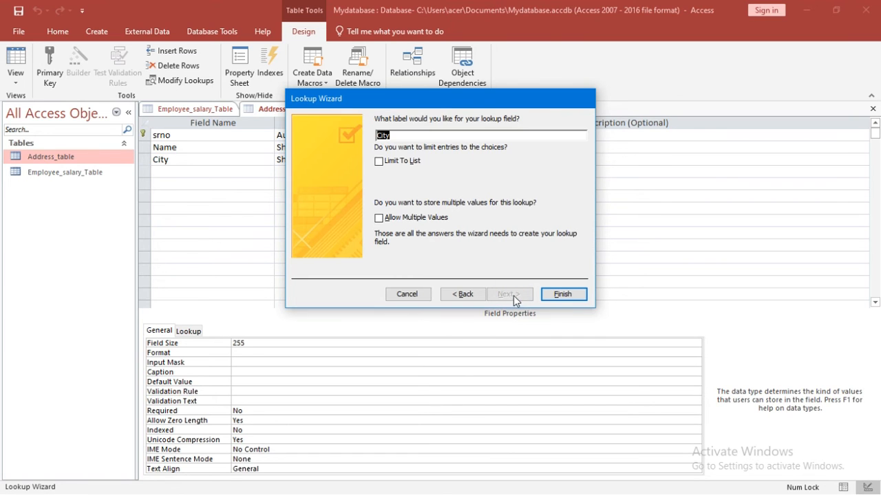
pyautogui.click(559, 295)
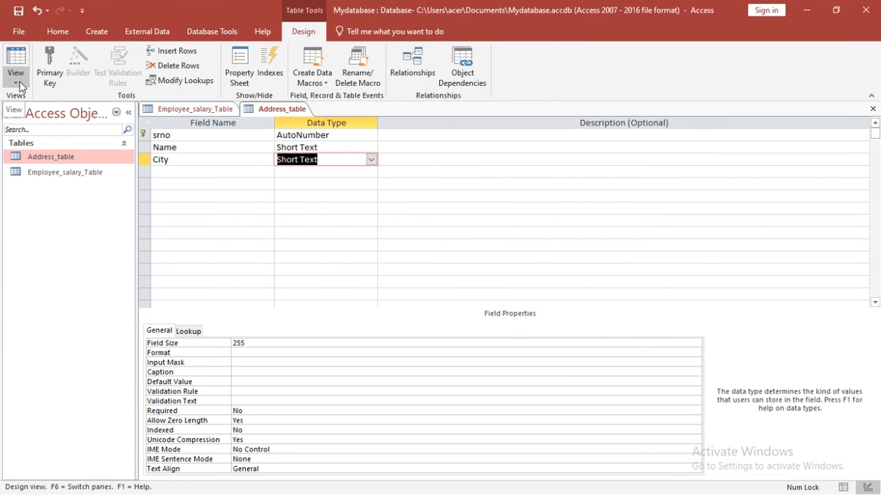
# Step: Switch Address_table to Datasheet View and enter a person's name in the Name cell
pyautogui.click(15, 79)
pyautogui.click(49, 103)
pyautogui.click(304, 137)
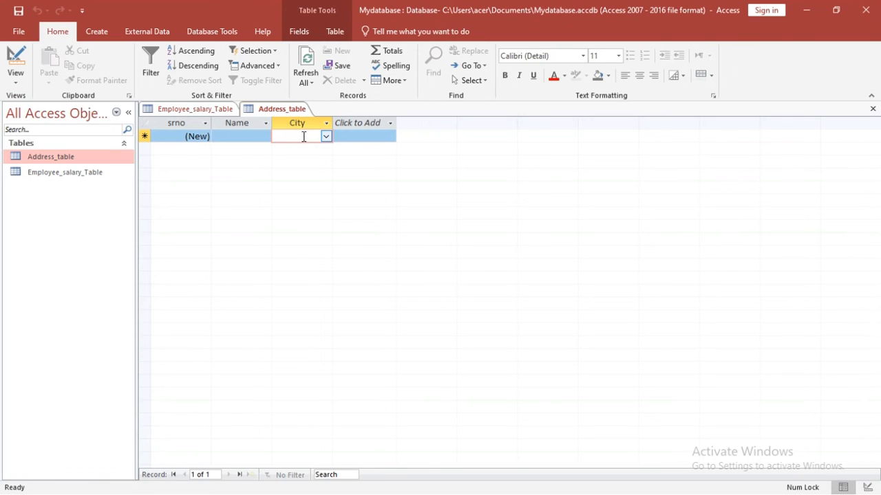
pyautogui.click(257, 138)
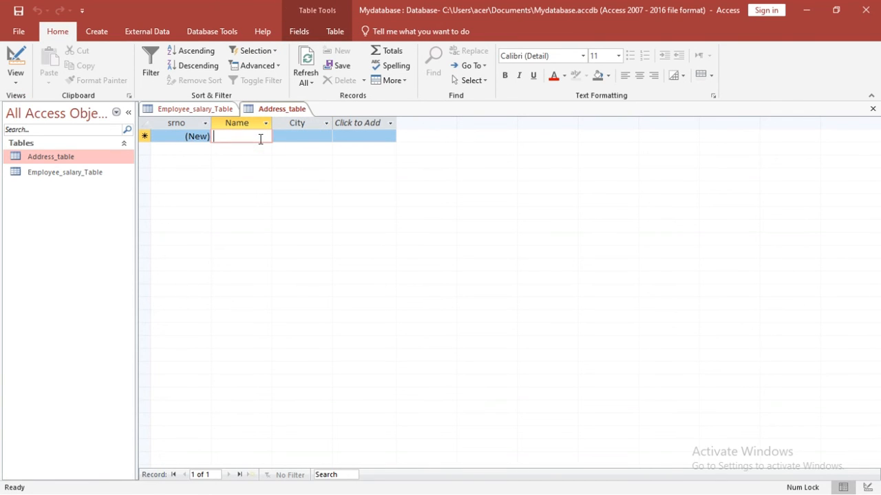
pyautogui.write('Rakesh')
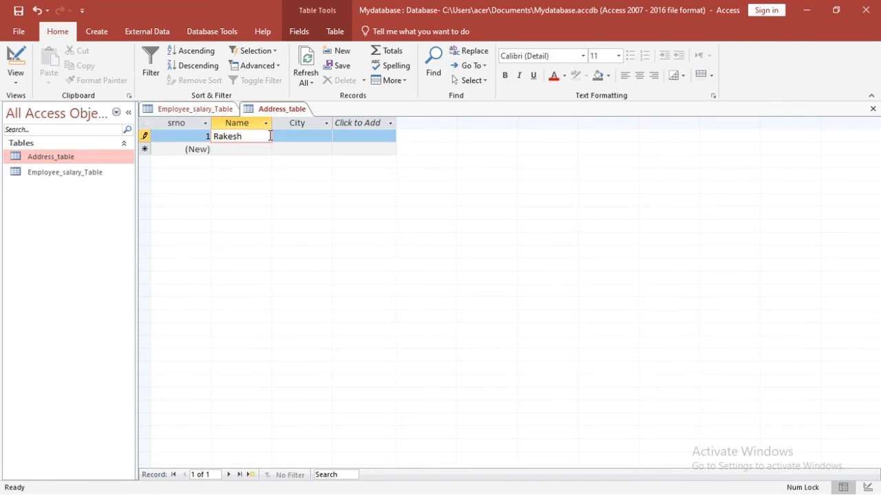
# Step: Pick Lucknow as record 1's City and Prayagraj as record 3's City from the lookup list
pyautogui.click(299, 135)
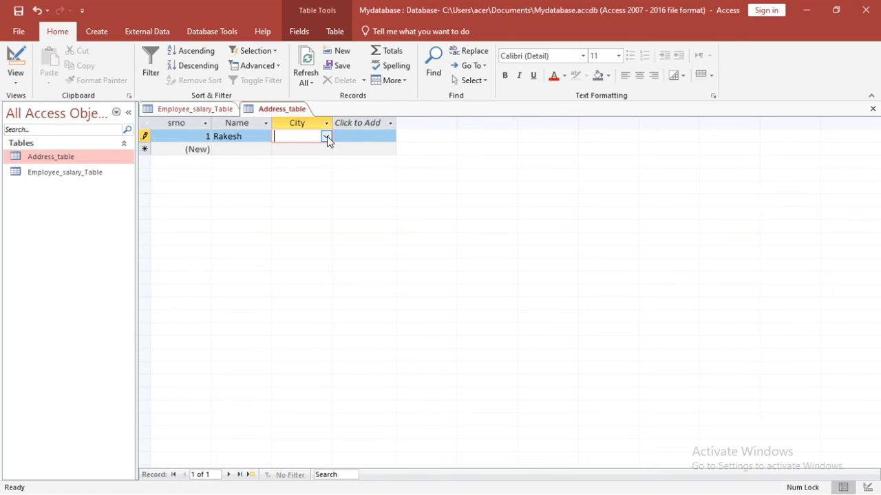
pyautogui.click(326, 137)
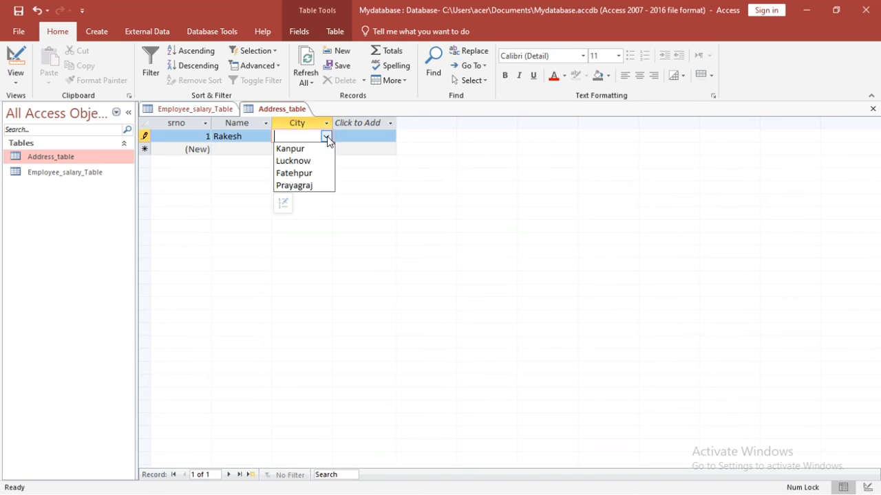
pyautogui.click(301, 161)
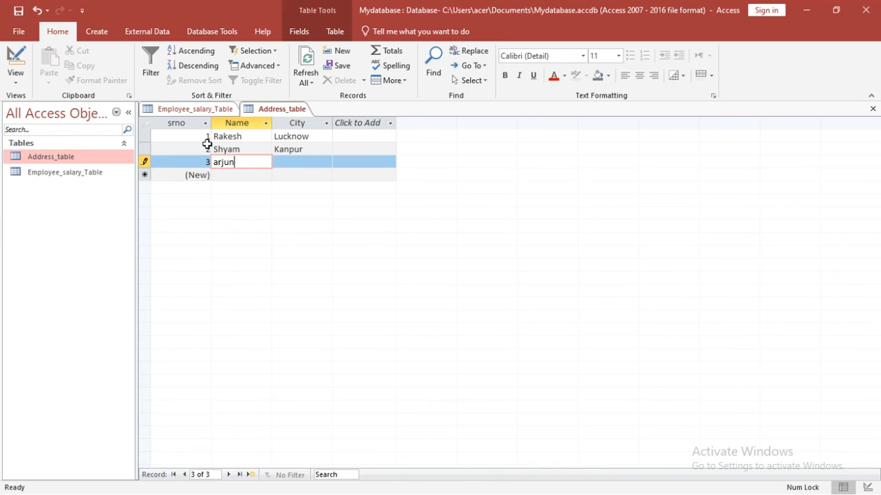
pyautogui.click(311, 161)
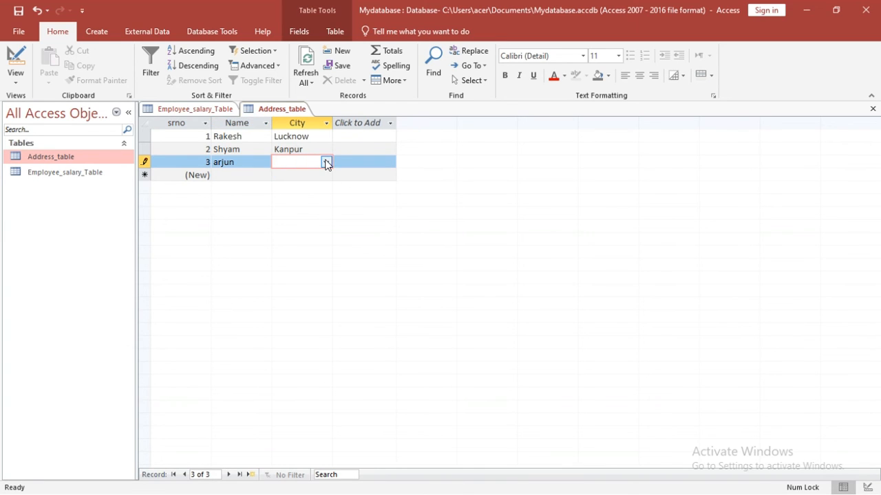
pyautogui.click(325, 162)
pyautogui.click(302, 212)
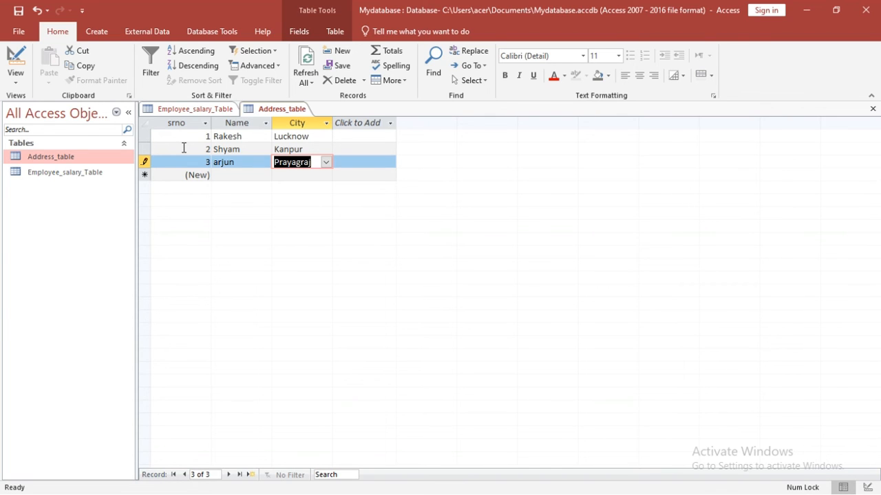
pyautogui.click(15, 77)
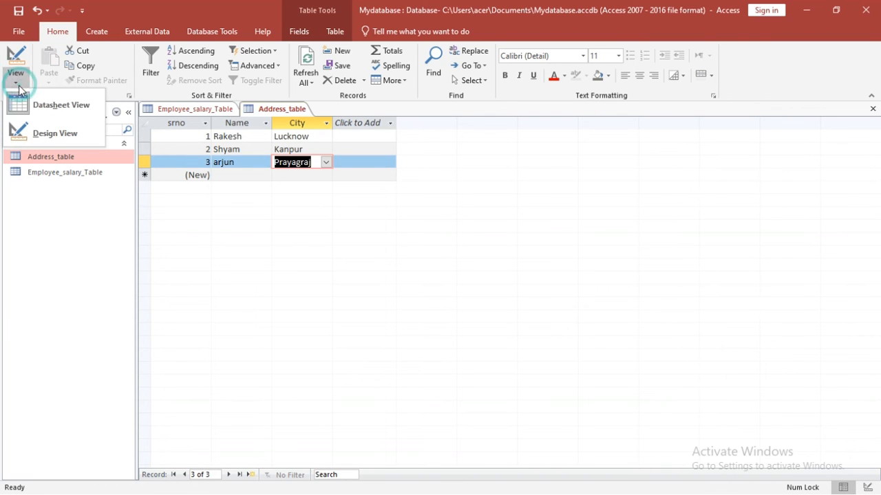
# Step: Set Address_table's City default value to Kanpur in Design View, then return to Datasheet View
pyautogui.click(43, 135)
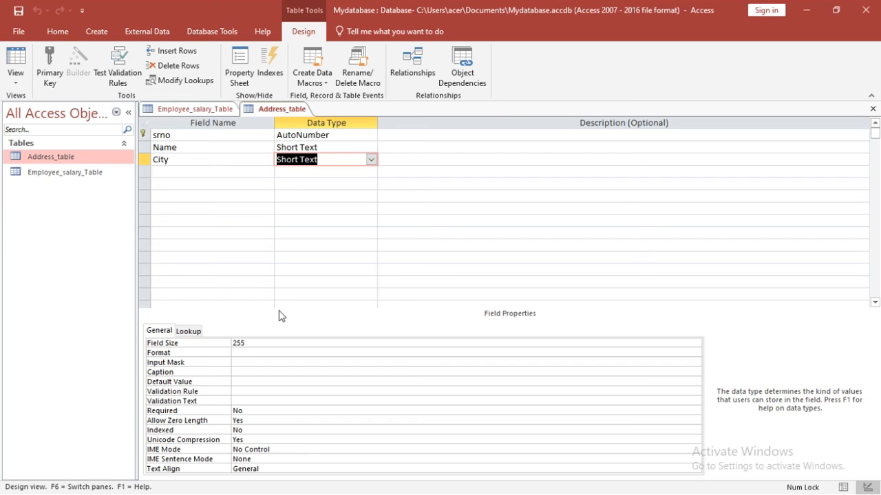
pyautogui.click(243, 381)
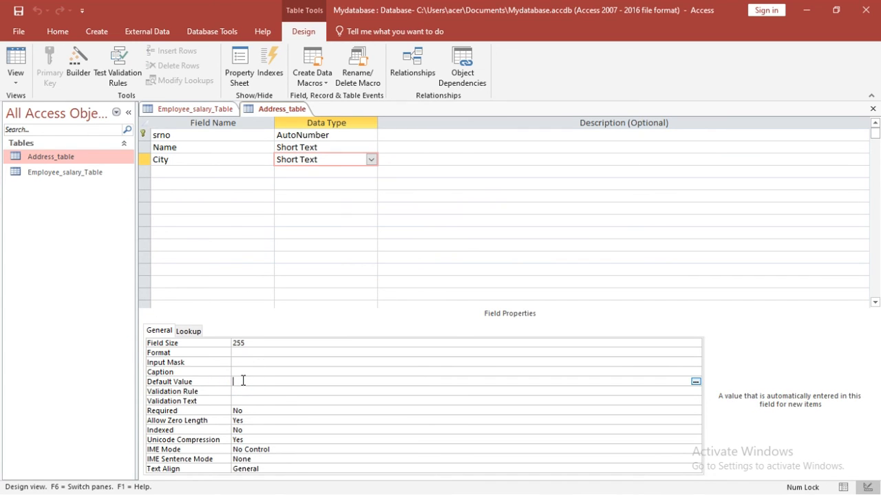
pyautogui.write('Kanpur')
pyautogui.hotkey('ctrl', 's')
pyautogui.click(16, 82)
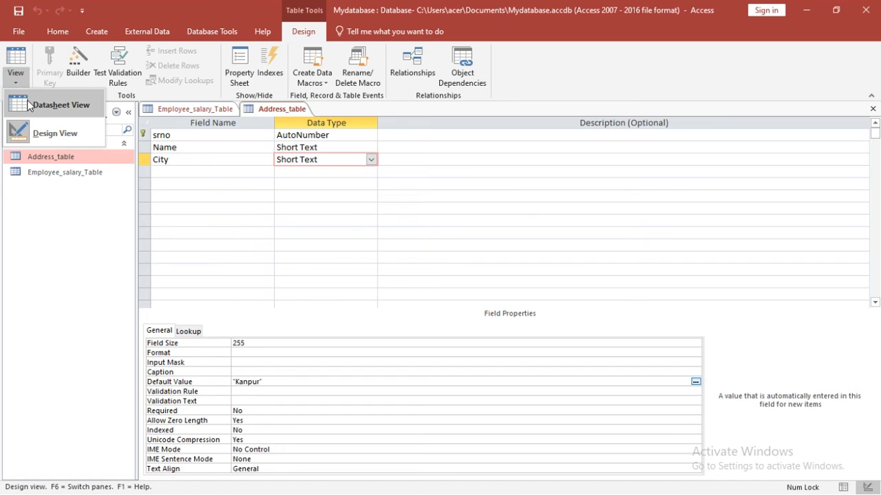
pyautogui.click(28, 104)
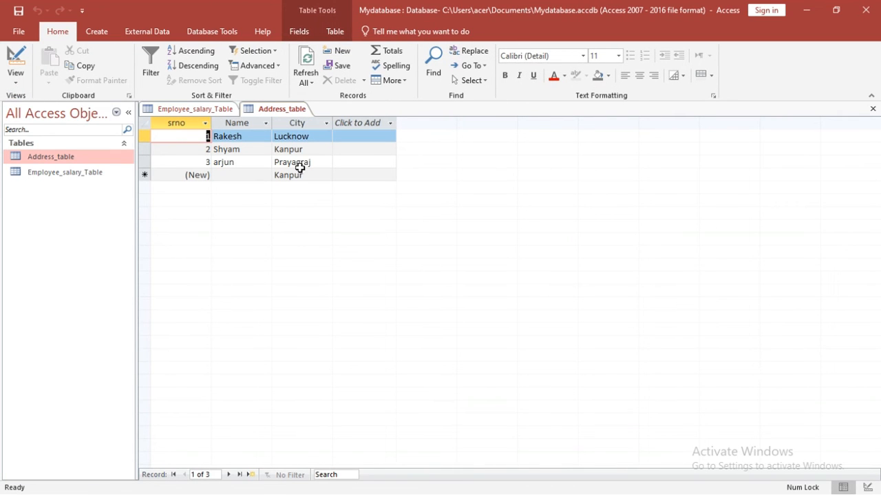
# Step: Add a rohit record with the default city Kanpur and a rohan record with city Lucknow
pyautogui.click(251, 175)
pyautogui.write('rohit')
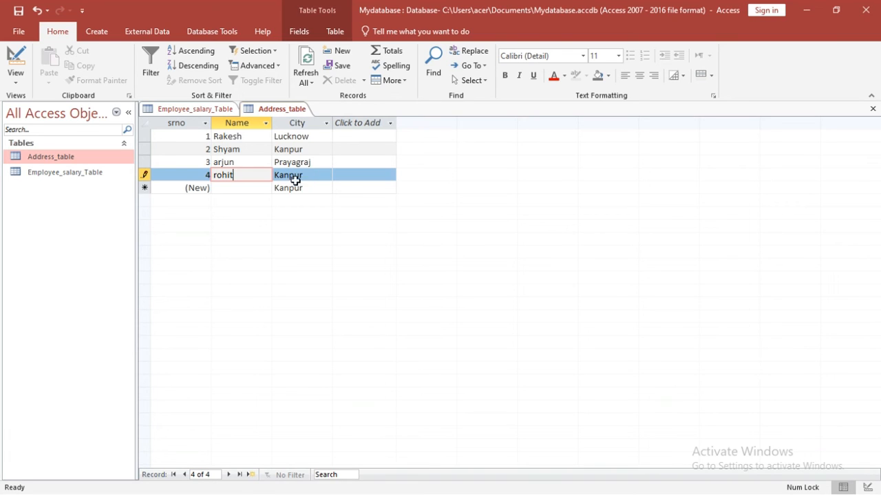
pyautogui.click(266, 187)
pyautogui.write('rohan')
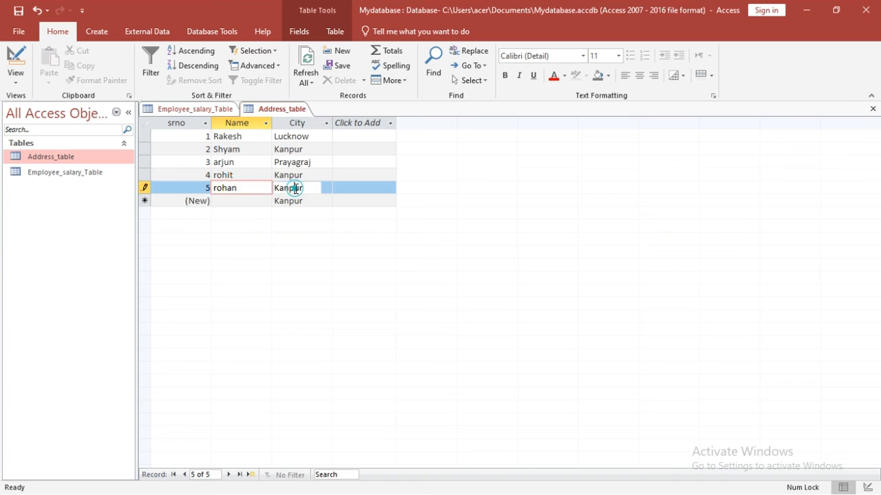
pyautogui.click(295, 188)
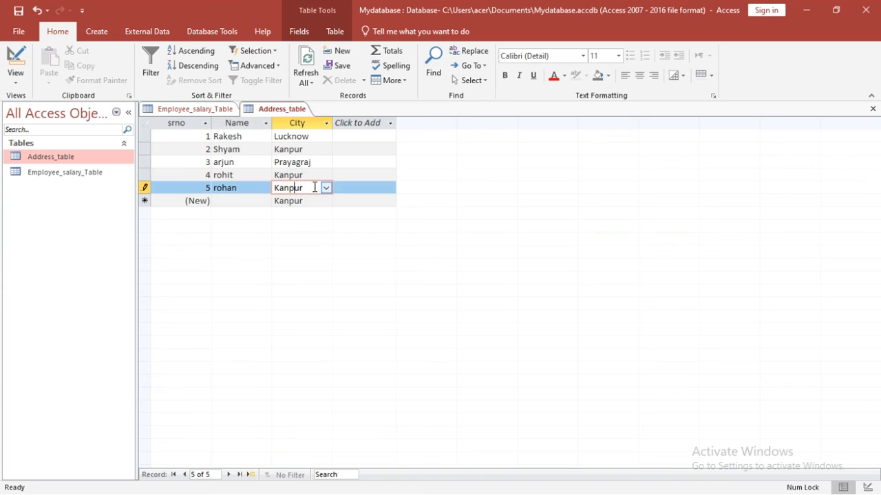
pyautogui.click(326, 188)
pyautogui.click(309, 214)
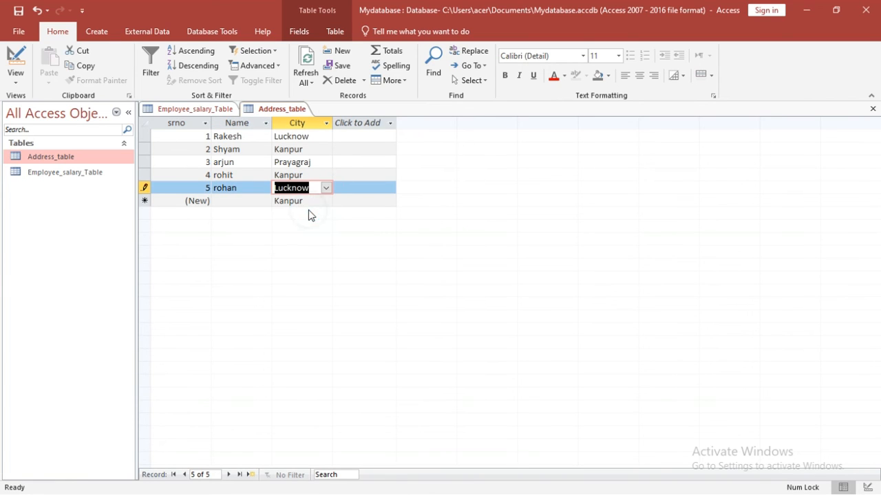
pyautogui.click(261, 202)
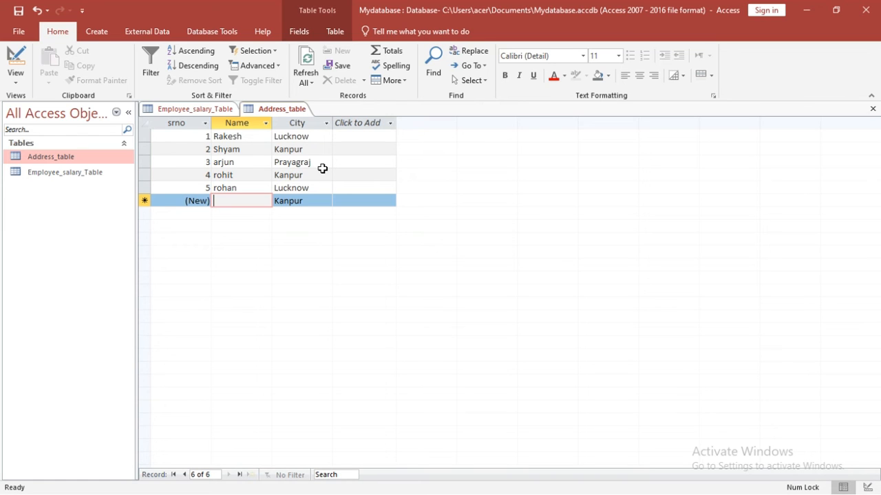
pyautogui.click(303, 32)
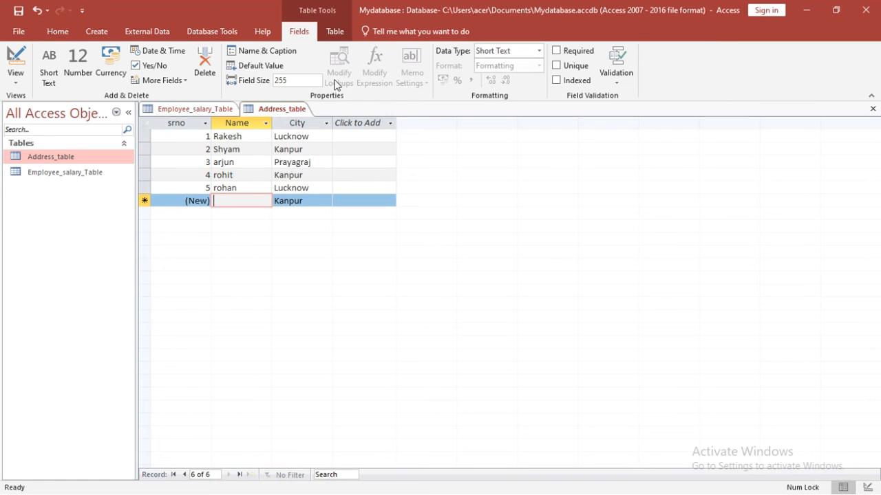
pyautogui.click(333, 32)
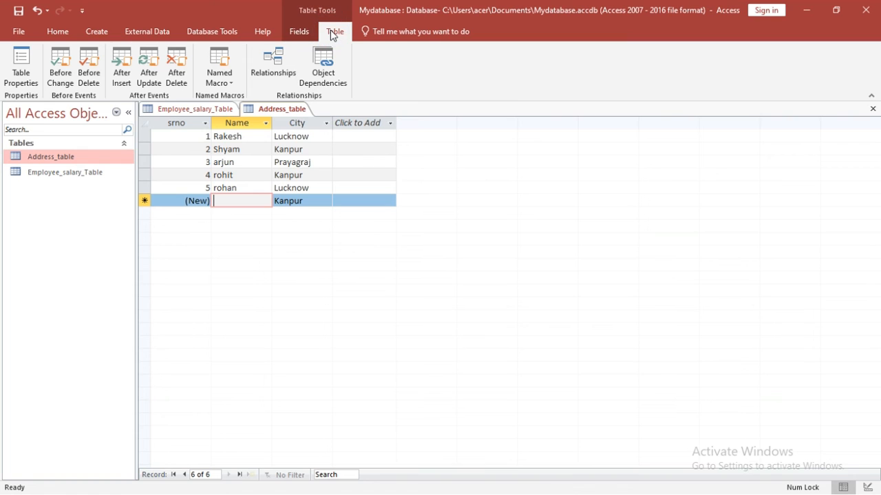
# Step: Open the Relationships window and move the Show Table dialog to the right
pyautogui.click(269, 57)
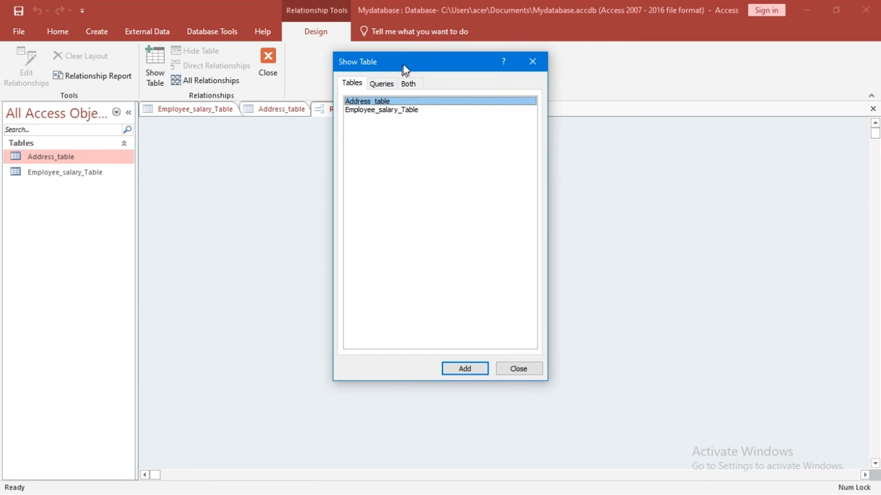
pyautogui.moveTo(403, 66); pyautogui.dragTo(634, 75)
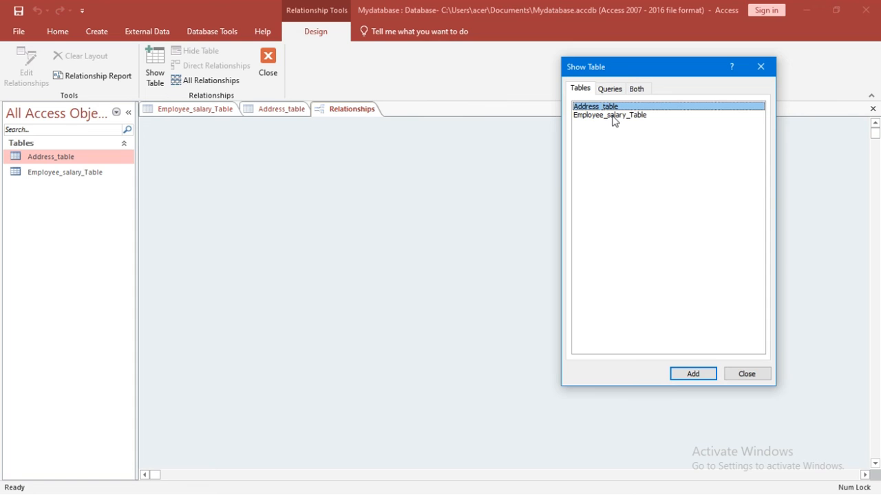
# Step: Close Show Table and make xyz's total a Calculated field with the expression [rate]*[qty]
pyautogui.click(760, 67)
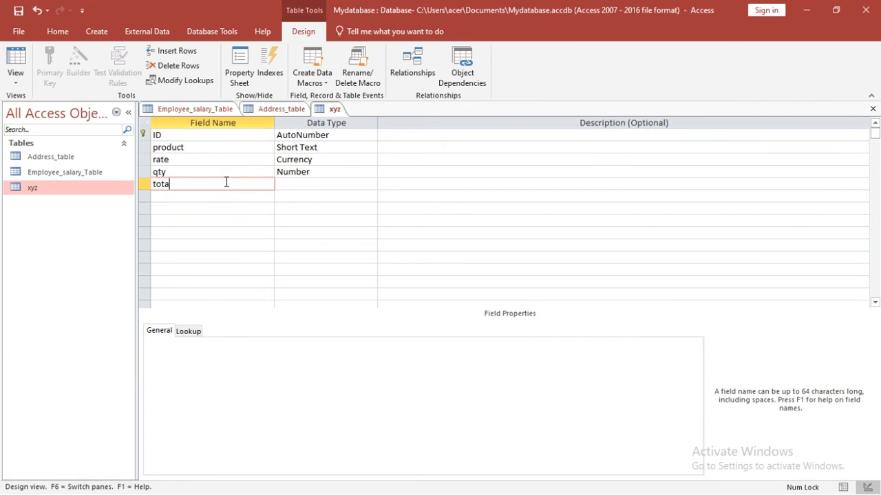
pyautogui.click(286, 184)
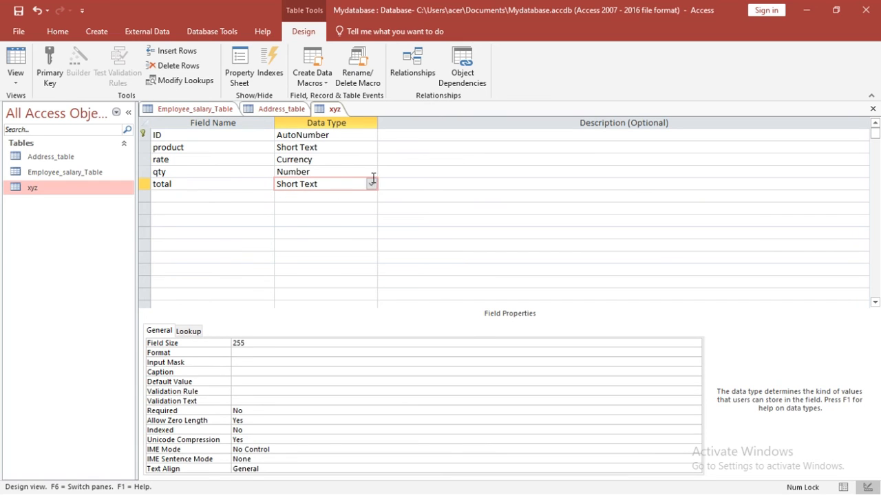
pyautogui.click(372, 183)
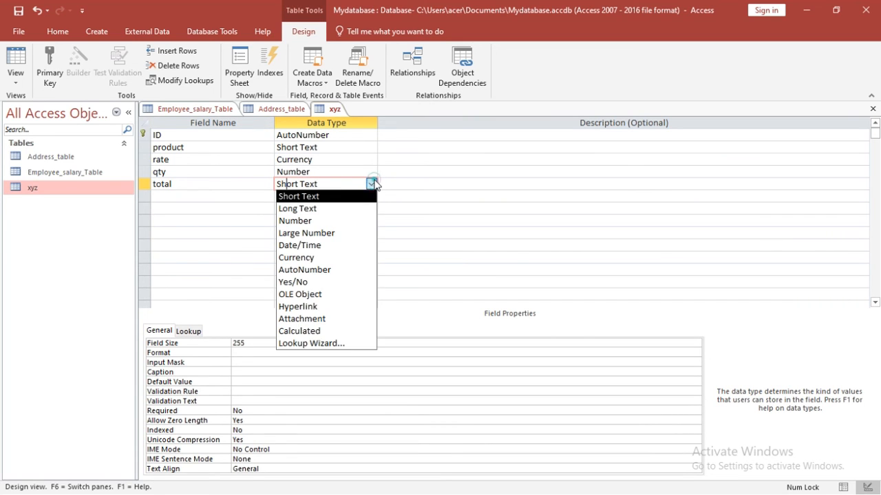
pyautogui.click(303, 332)
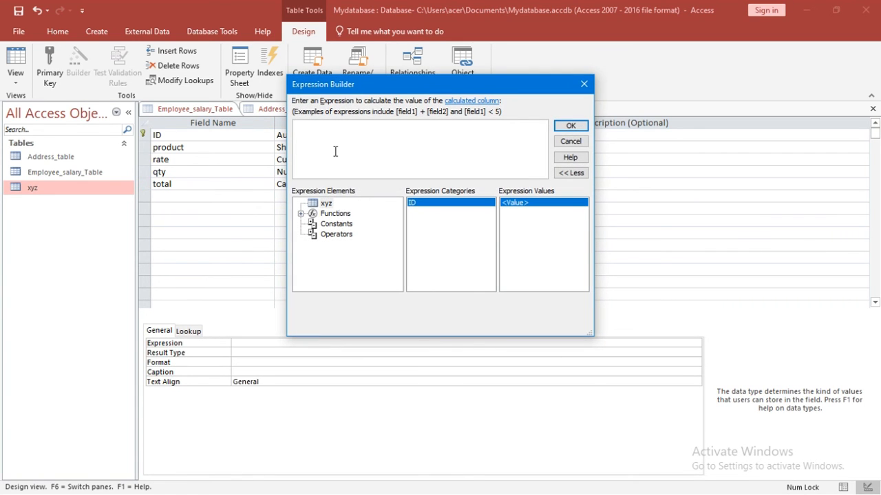
pyautogui.write('rate*qty')
pyautogui.click(570, 125)
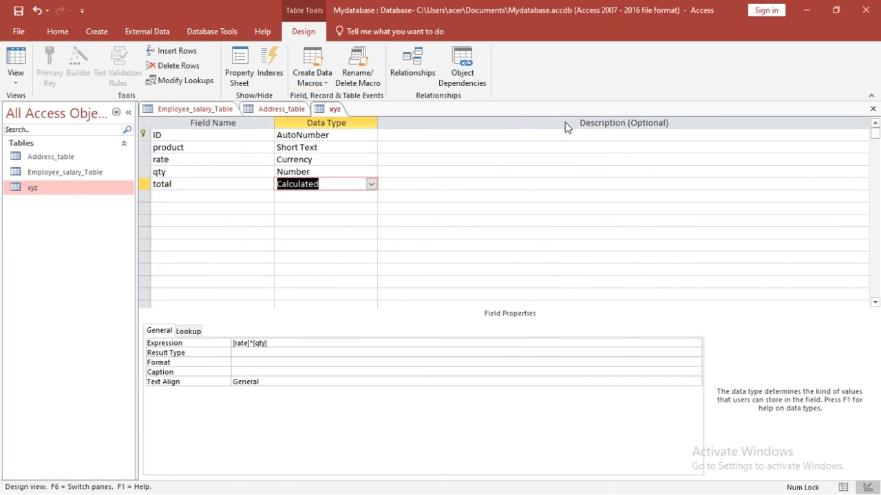
# Step: Switch xyz to Datasheet View, saving the table when prompted
pyautogui.click(20, 79)
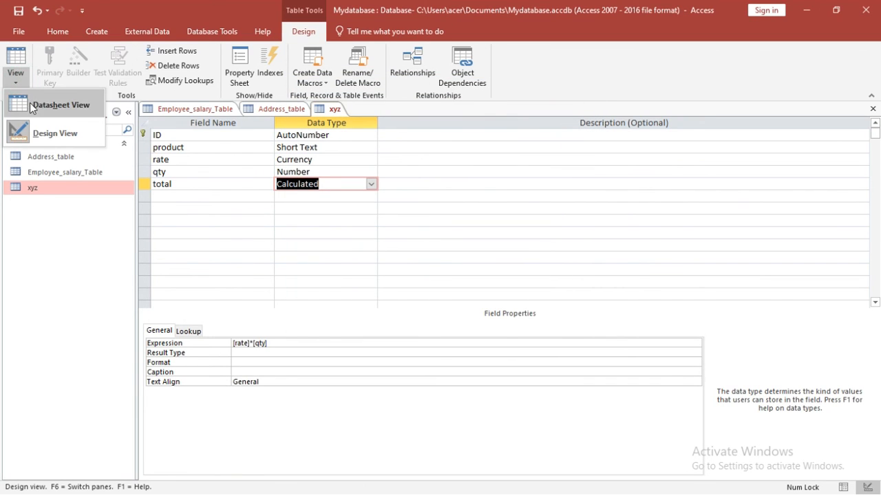
pyautogui.click(31, 106)
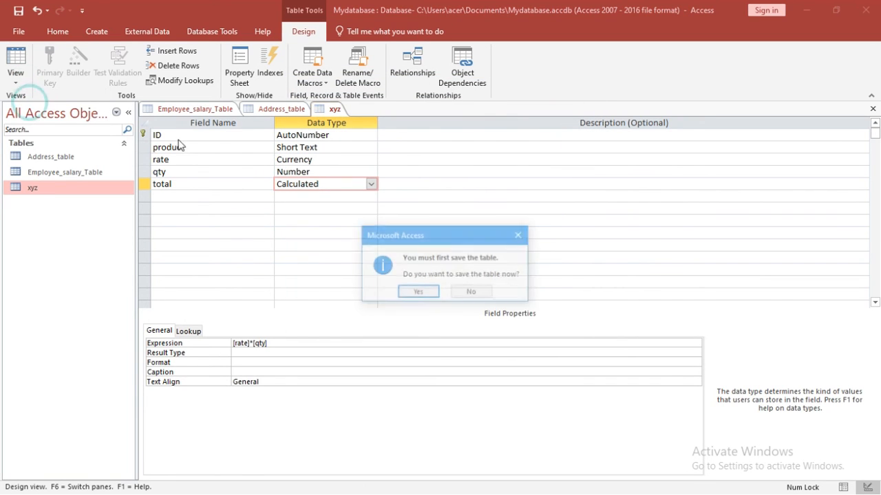
pyautogui.click(428, 296)
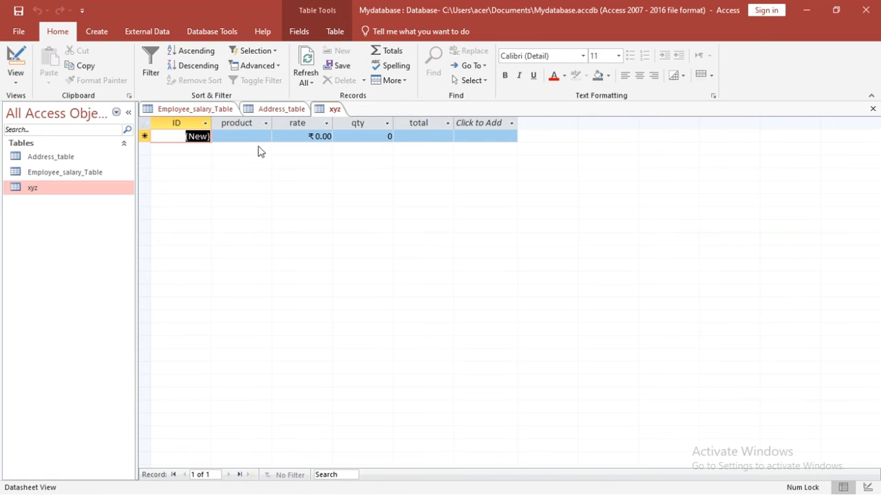
# Step: Enter a mobile record in xyz with rate 25000 and qty 10, then save it
pyautogui.click(254, 135)
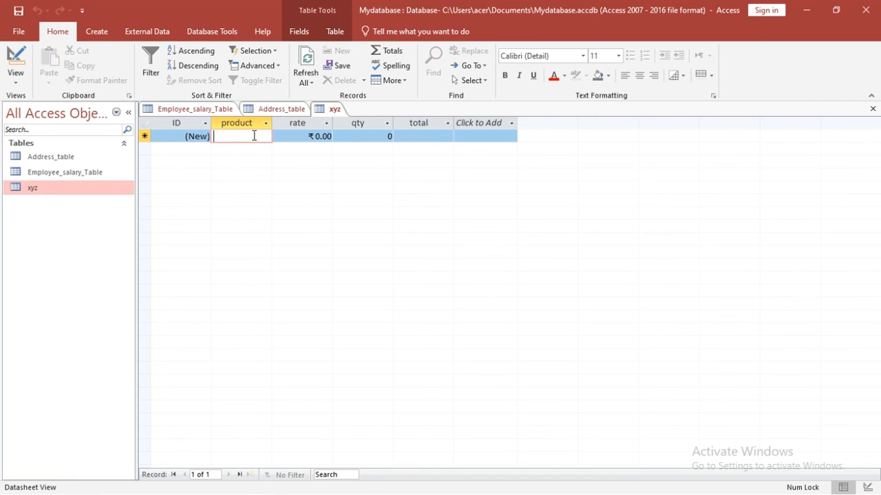
pyautogui.write('mobile')
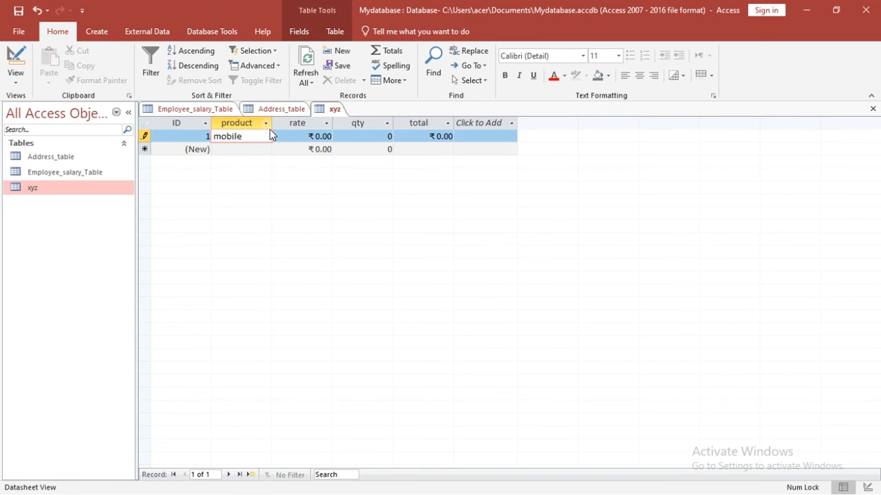
pyautogui.click(299, 136)
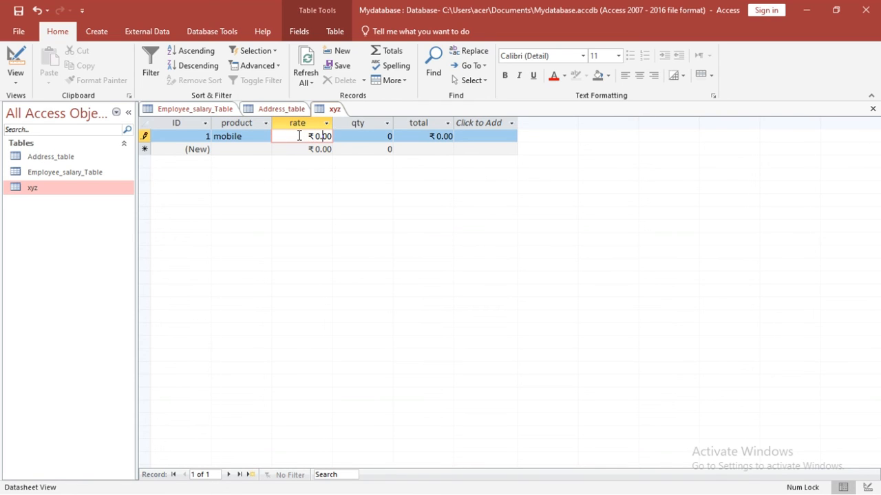
pyautogui.press('BackSpace')
pyautogui.press('BackSpace')
pyautogui.write('25000')
pyautogui.press('Tab')
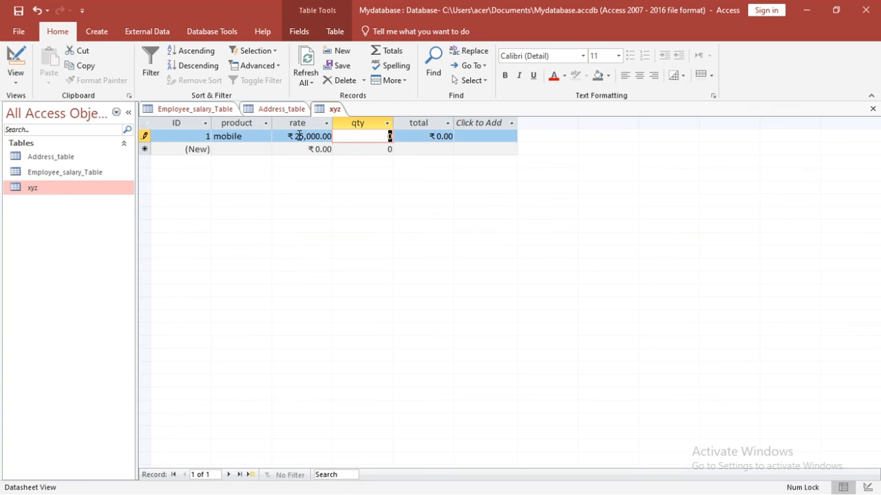
pyautogui.write('1')
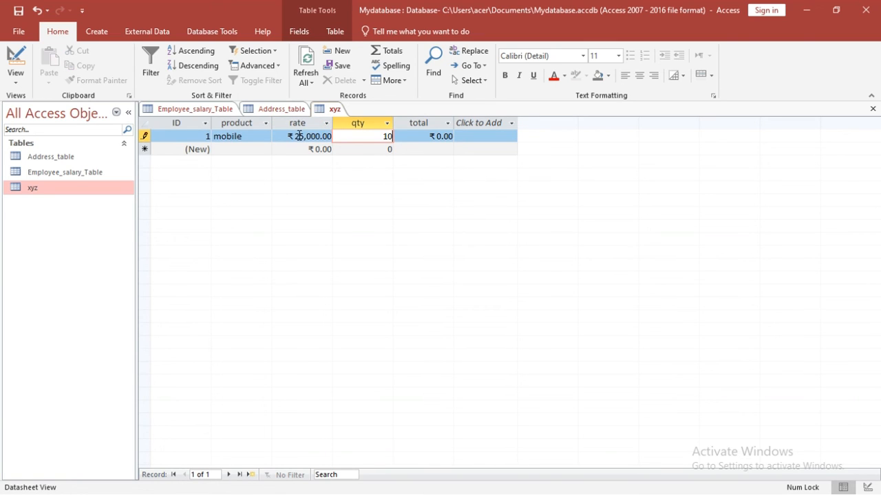
pyautogui.press('Tab')
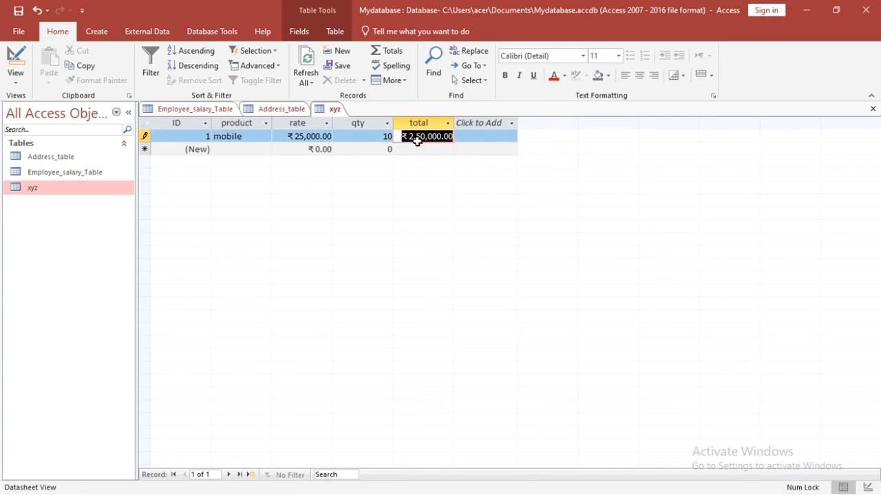
pyautogui.hotkey('ctrl', 's')
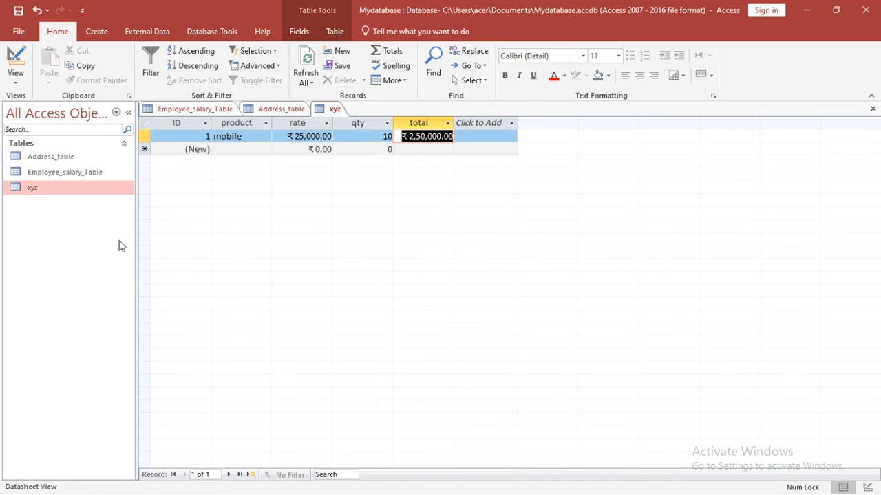
# Step: Open Relationships and add Address_table, Employee_salary_Table and xyz from Show Table, then close it
pyautogui.click(339, 32)
pyautogui.click(275, 69)
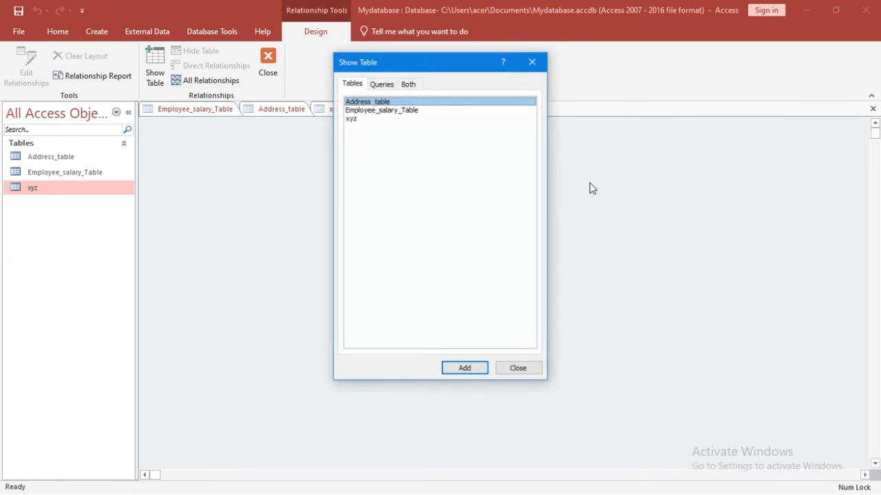
pyautogui.moveTo(439, 72); pyautogui.dragTo(647, 94)
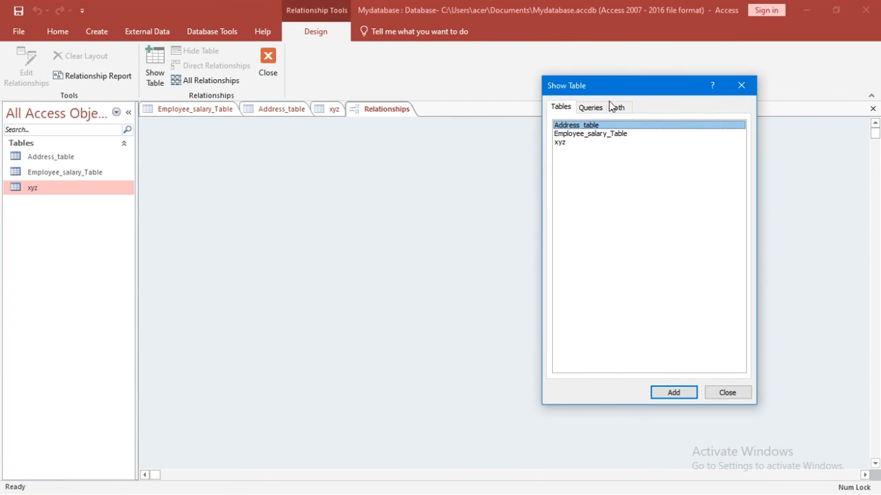
pyautogui.click(674, 393)
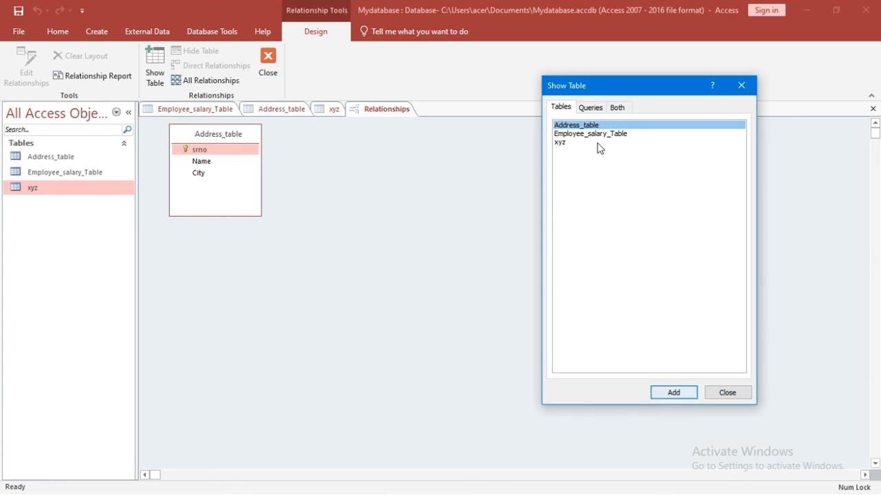
pyautogui.click(595, 134)
pyautogui.click(669, 393)
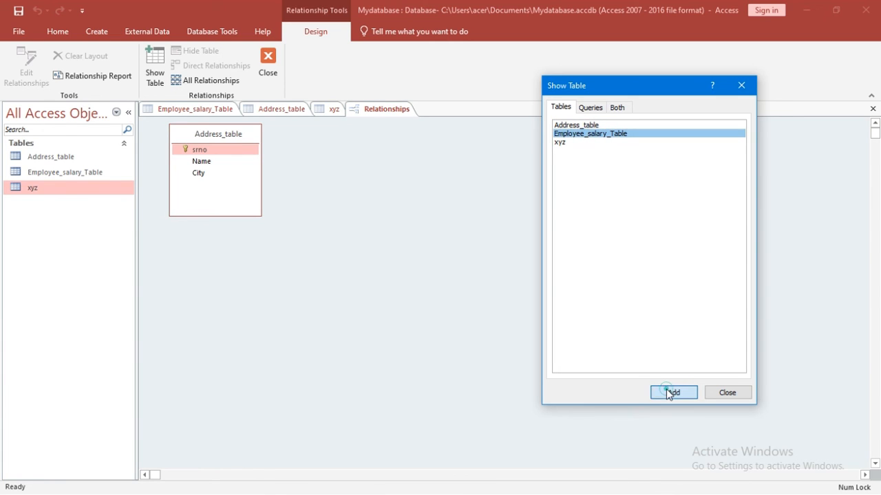
pyautogui.click(562, 142)
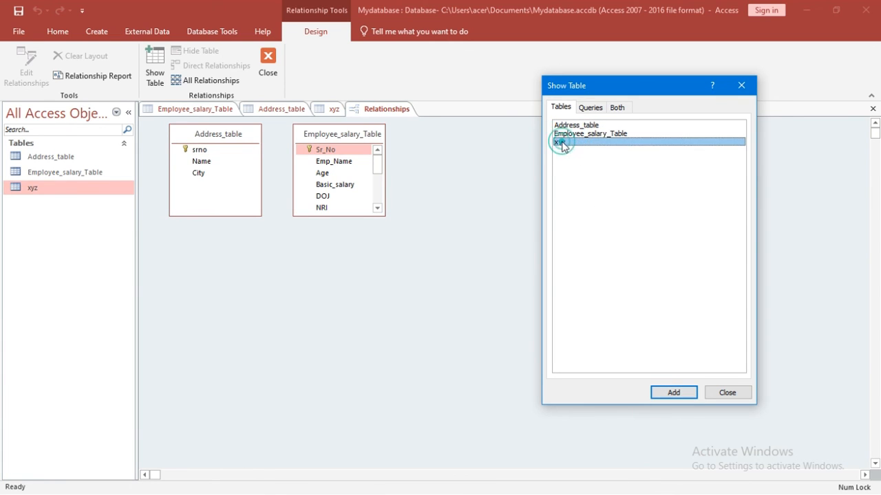
pyautogui.click(675, 394)
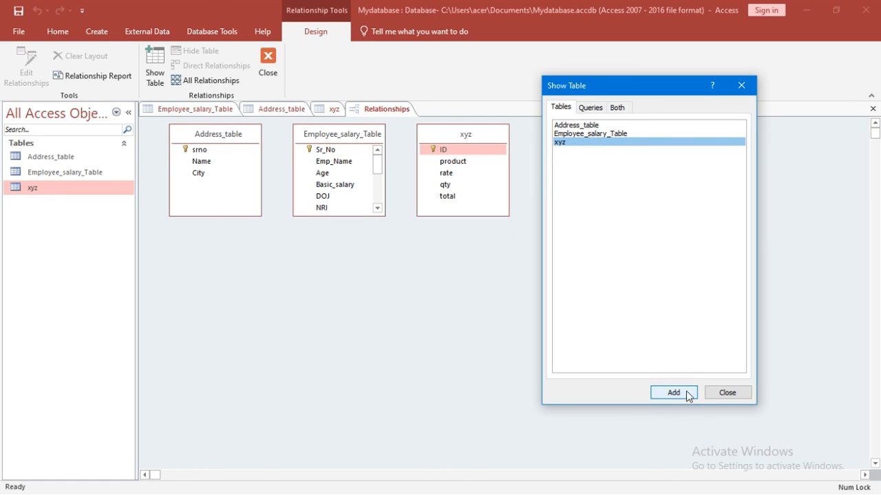
pyautogui.click(714, 392)
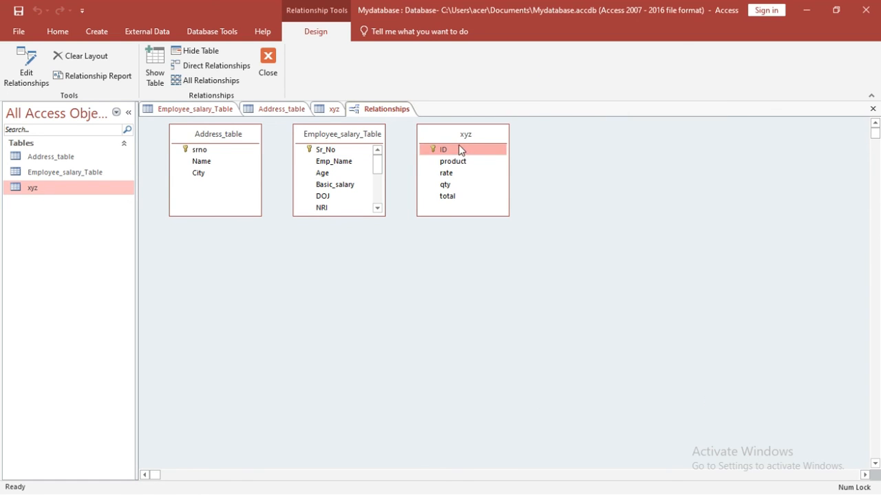
# Step: Rearrange the xyz, Employee_salary_Table and Address_table boxes, placing Address_table in the middle
pyautogui.moveTo(446, 136); pyautogui.dragTo(578, 176)
pyautogui.moveTo(353, 140); pyautogui.dragTo(369, 295)
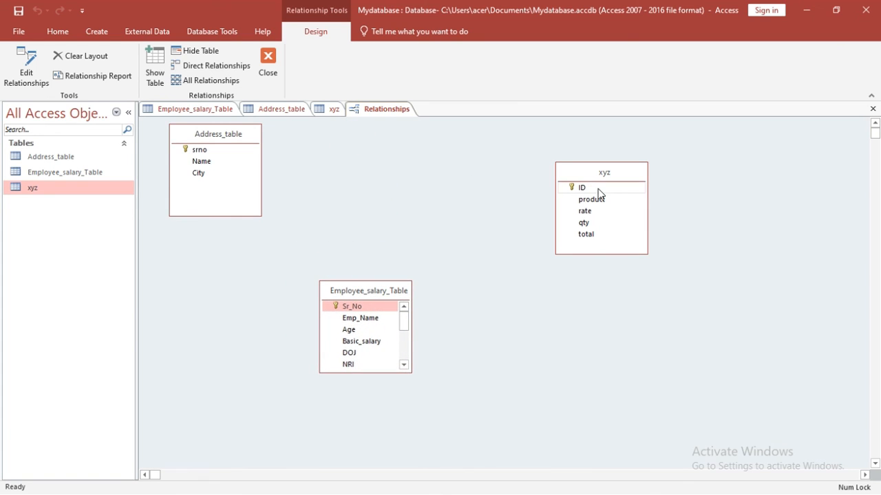
pyautogui.moveTo(590, 167); pyautogui.dragTo(504, 144)
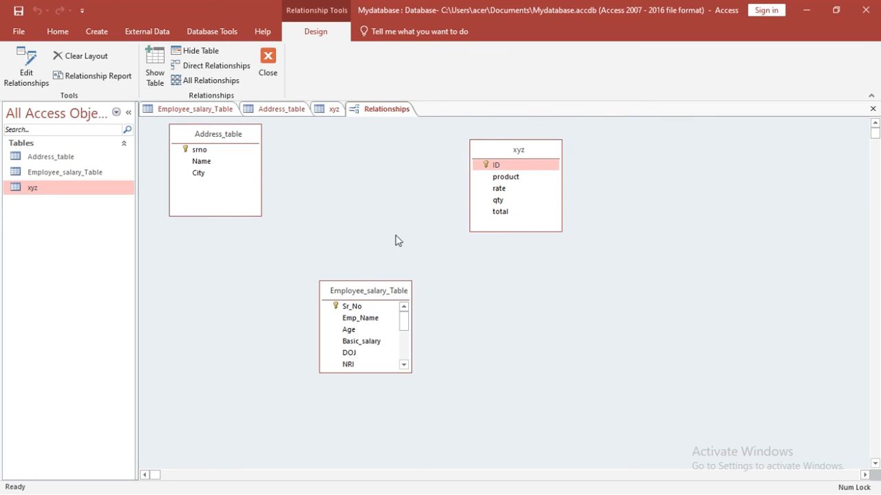
pyautogui.moveTo(360, 289); pyautogui.dragTo(200, 172)
pyautogui.moveTo(232, 126); pyautogui.dragTo(395, 200)
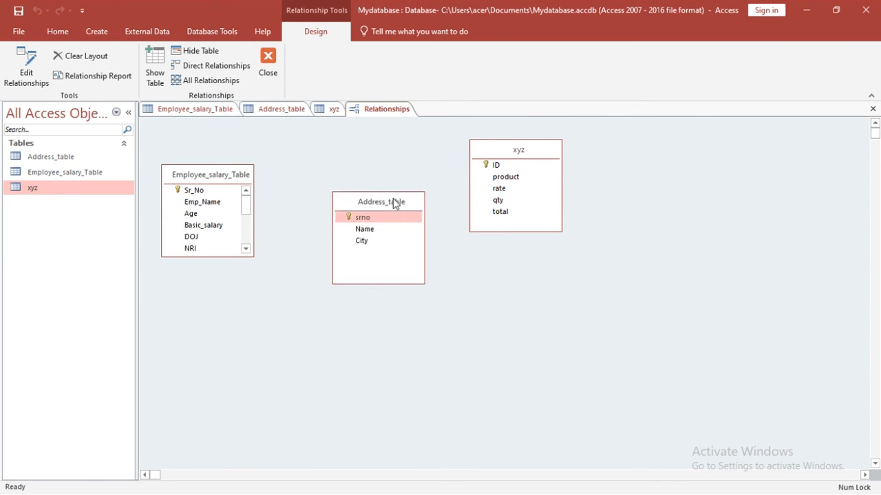
# Step: Move Employee_salary_Table to the upper left and drag its Sr_No field onto Address_table
pyautogui.click(214, 180)
pyautogui.moveTo(212, 176); pyautogui.dragTo(207, 152)
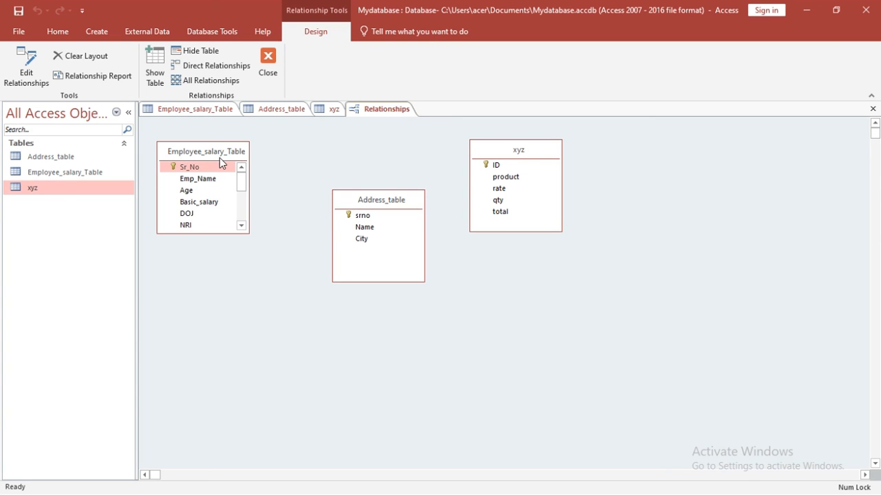
pyautogui.moveTo(229, 157)
pyautogui.mouseDown()
pyautogui.moveTo(209, 180)
pyautogui.moveTo(236, 153)
pyautogui.mouseUp()
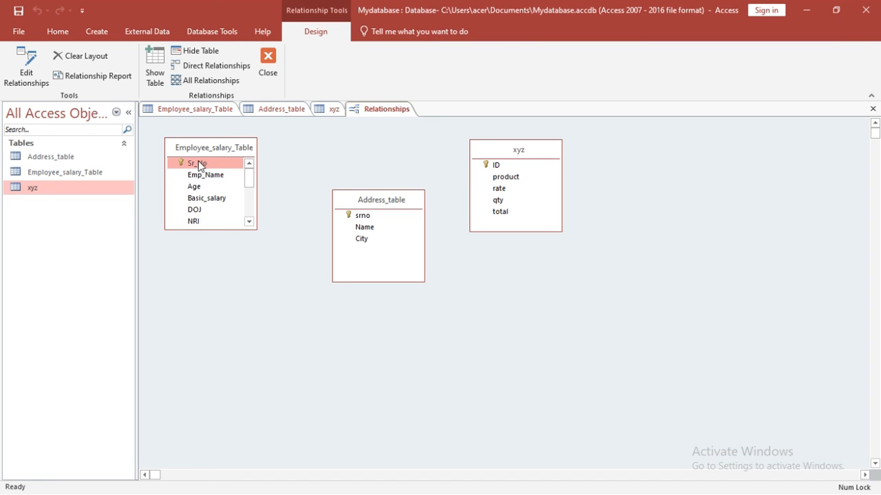
pyautogui.moveTo(197, 165); pyautogui.dragTo(372, 240)
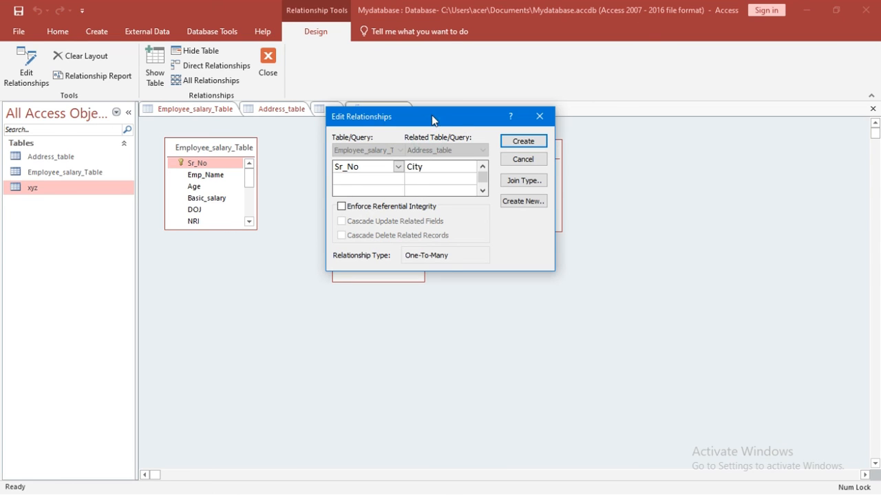
# Step: Create the Sr_No to Address_table srno relationship, then move Address_table lower
pyautogui.moveTo(456, 125); pyautogui.dragTo(596, 147)
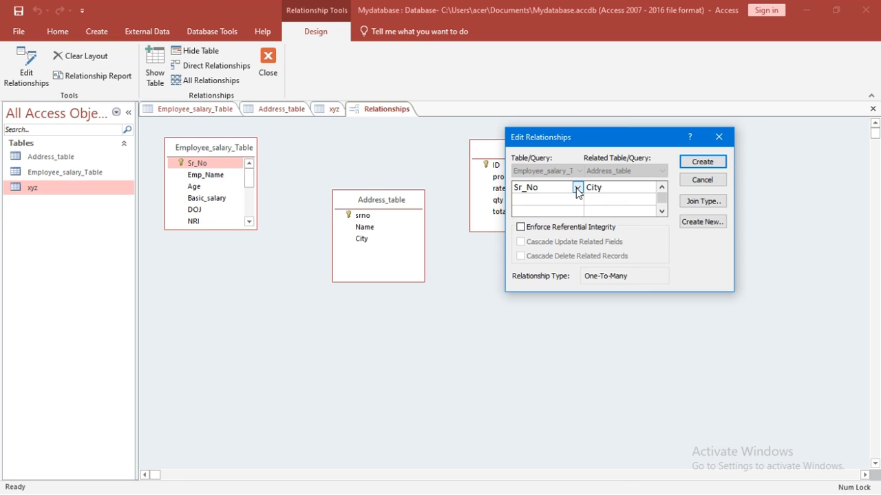
pyautogui.click(639, 188)
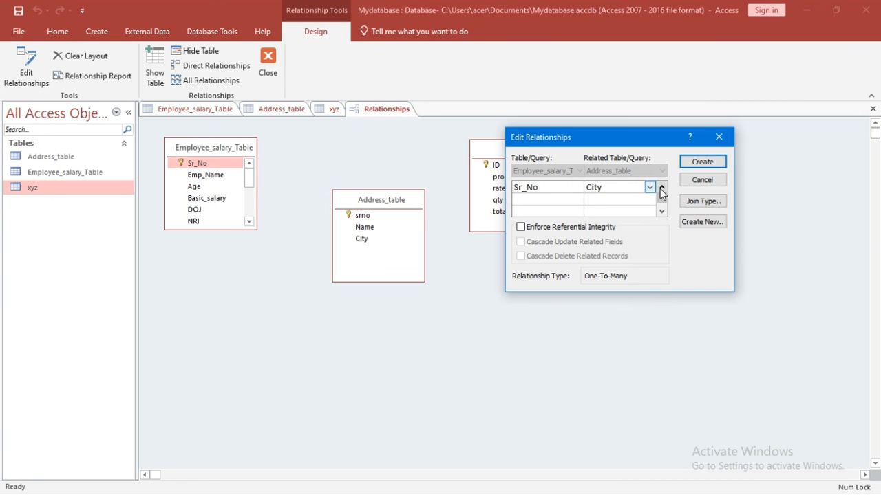
pyautogui.click(649, 188)
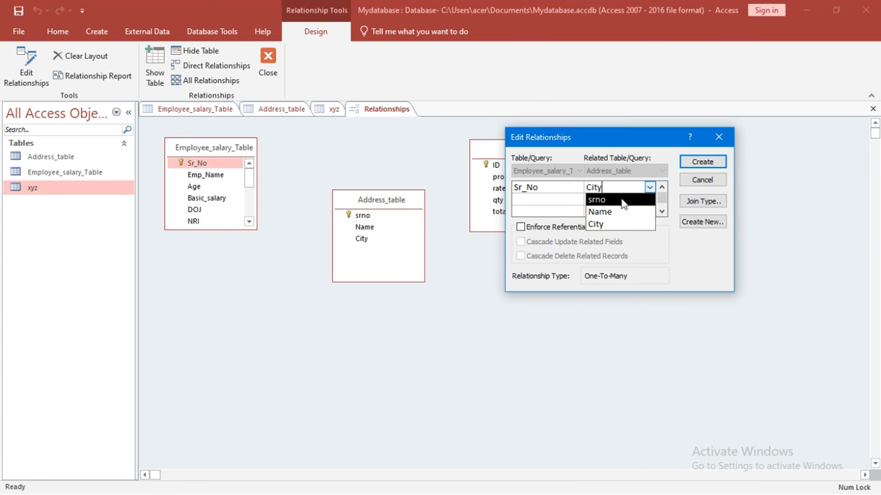
pyautogui.click(621, 198)
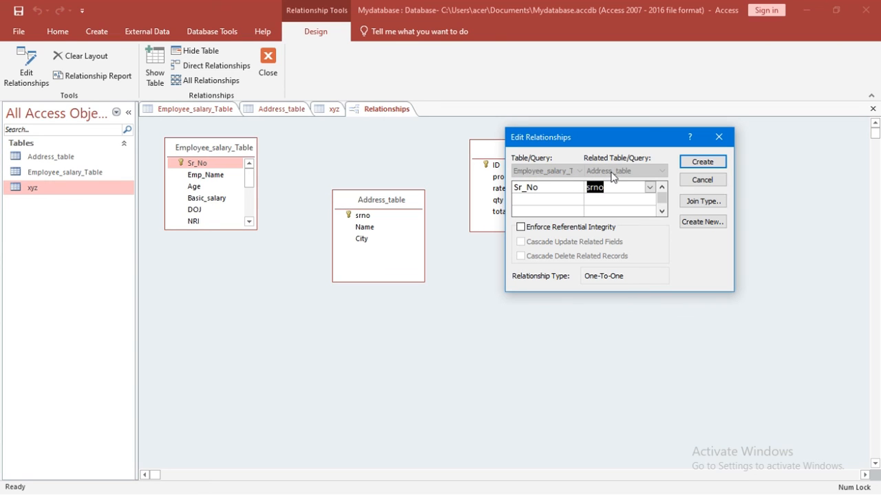
pyautogui.click(705, 163)
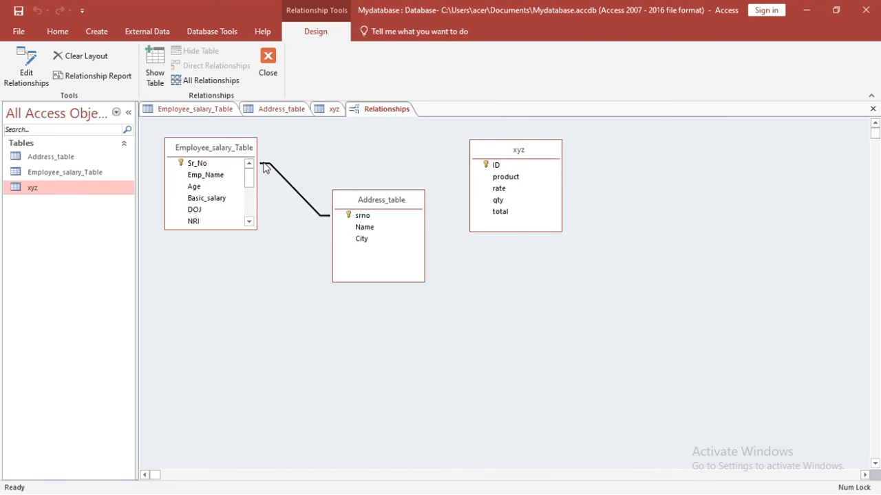
pyautogui.moveTo(381, 194); pyautogui.dragTo(318, 335)
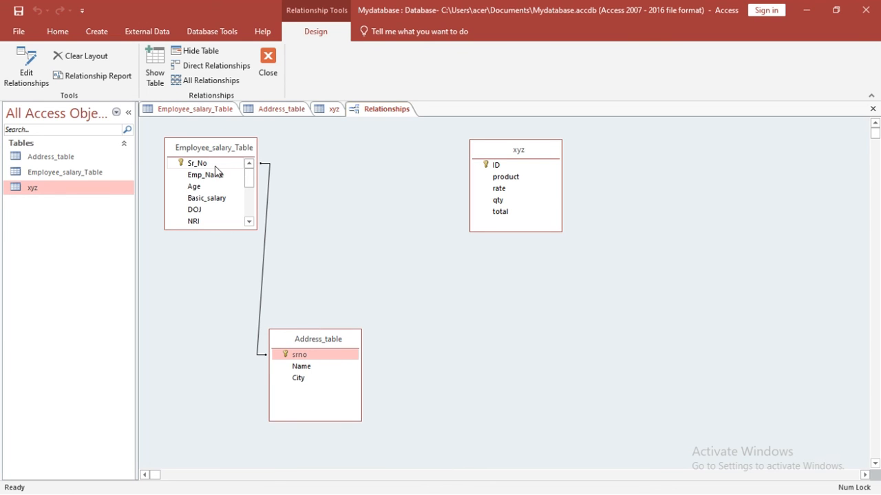
# Step: Relate Employee_salary_Table's Sr_No to xyz's ID field, then rearrange the xyz and Employee_salary_Table boxes
pyautogui.moveTo(210, 166); pyautogui.dragTo(505, 177)
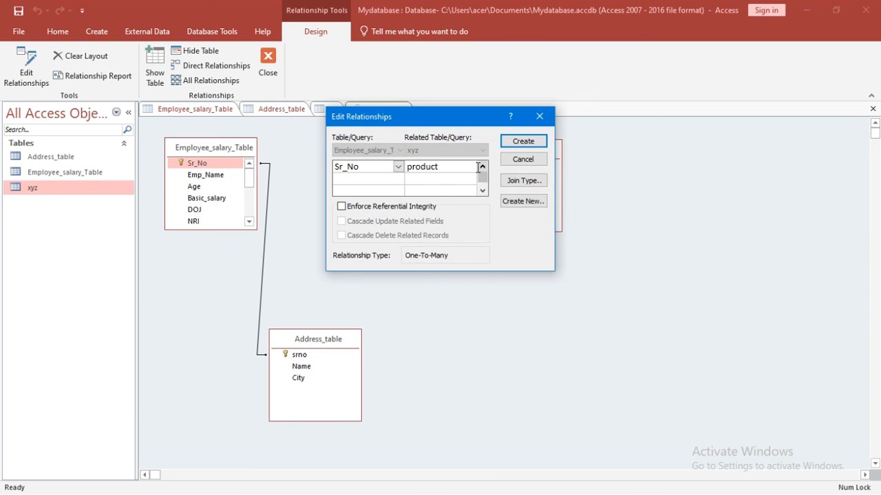
pyautogui.click(468, 167)
pyautogui.click(473, 166)
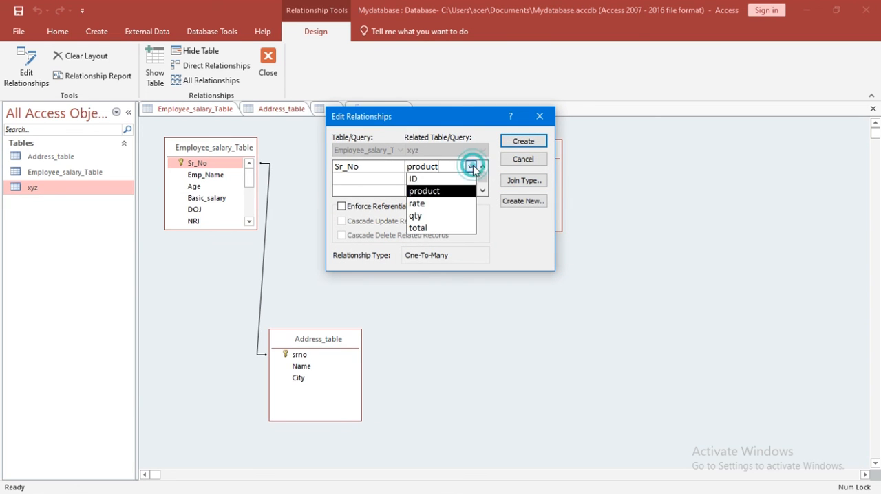
pyautogui.click(454, 177)
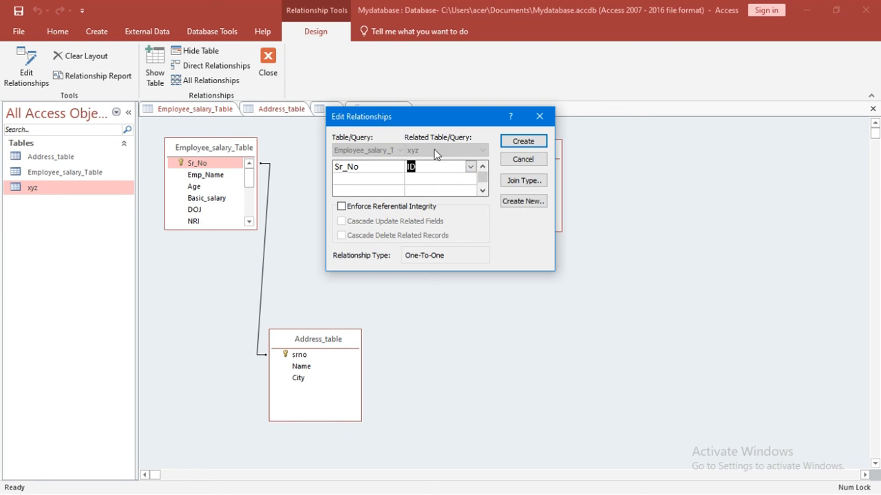
pyautogui.click(513, 142)
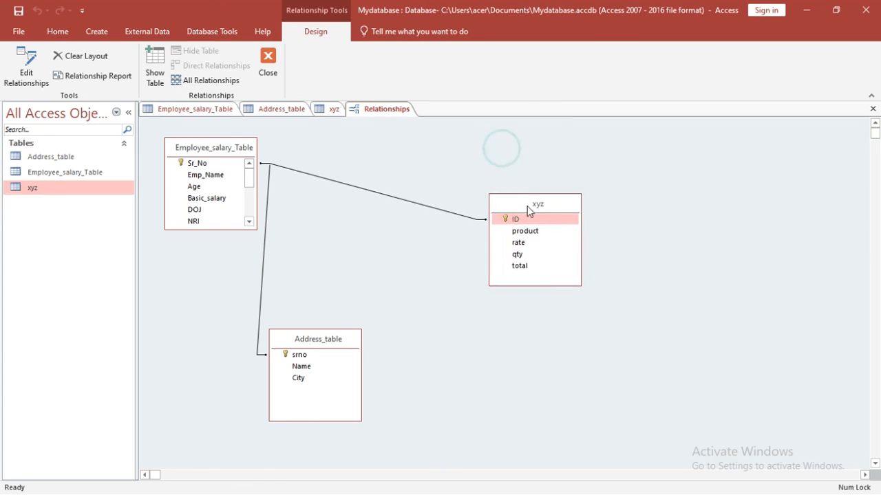
pyautogui.moveTo(527, 206); pyautogui.dragTo(653, 178)
pyautogui.moveTo(221, 153); pyautogui.dragTo(491, 248)
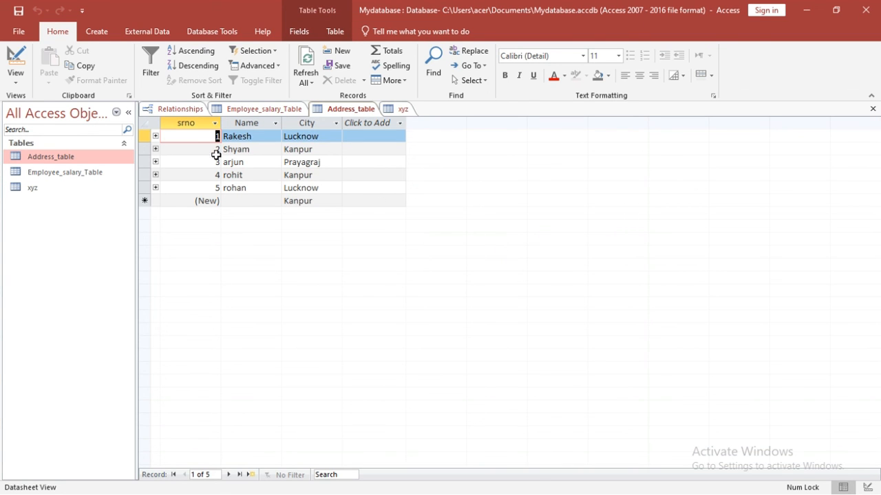
pyautogui.click(156, 136)
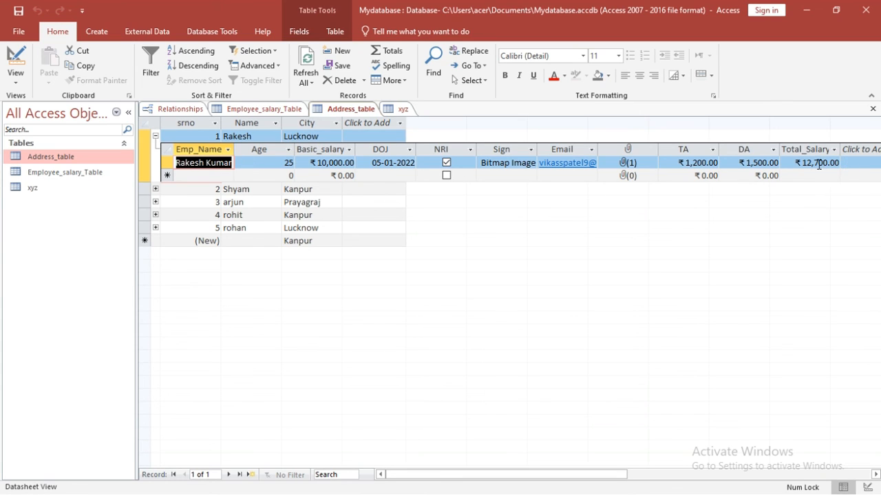
pyautogui.click(156, 189)
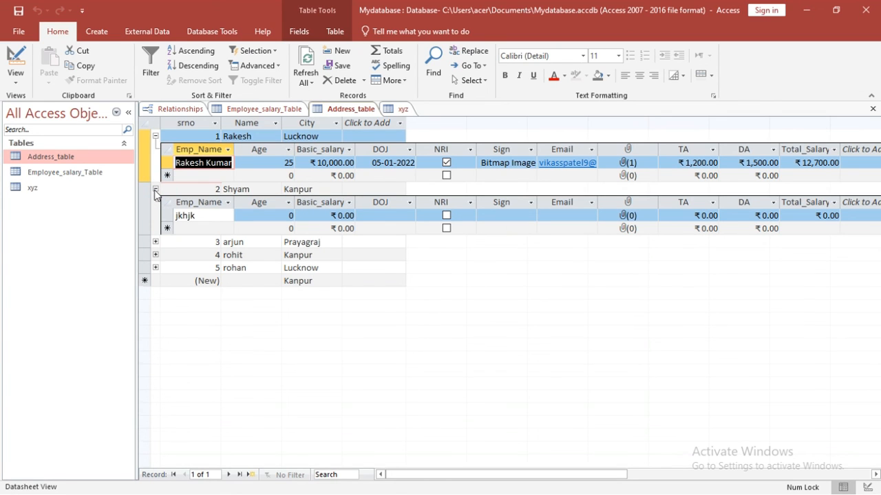
pyautogui.click(155, 190)
pyautogui.click(156, 136)
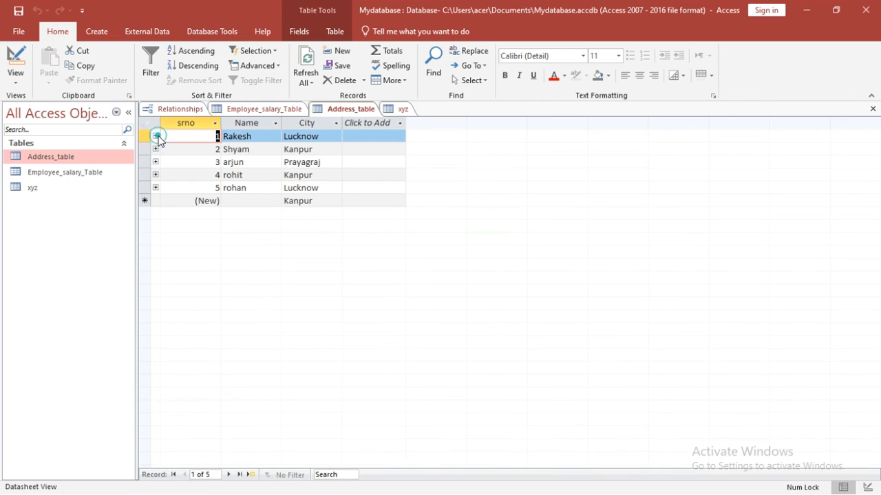